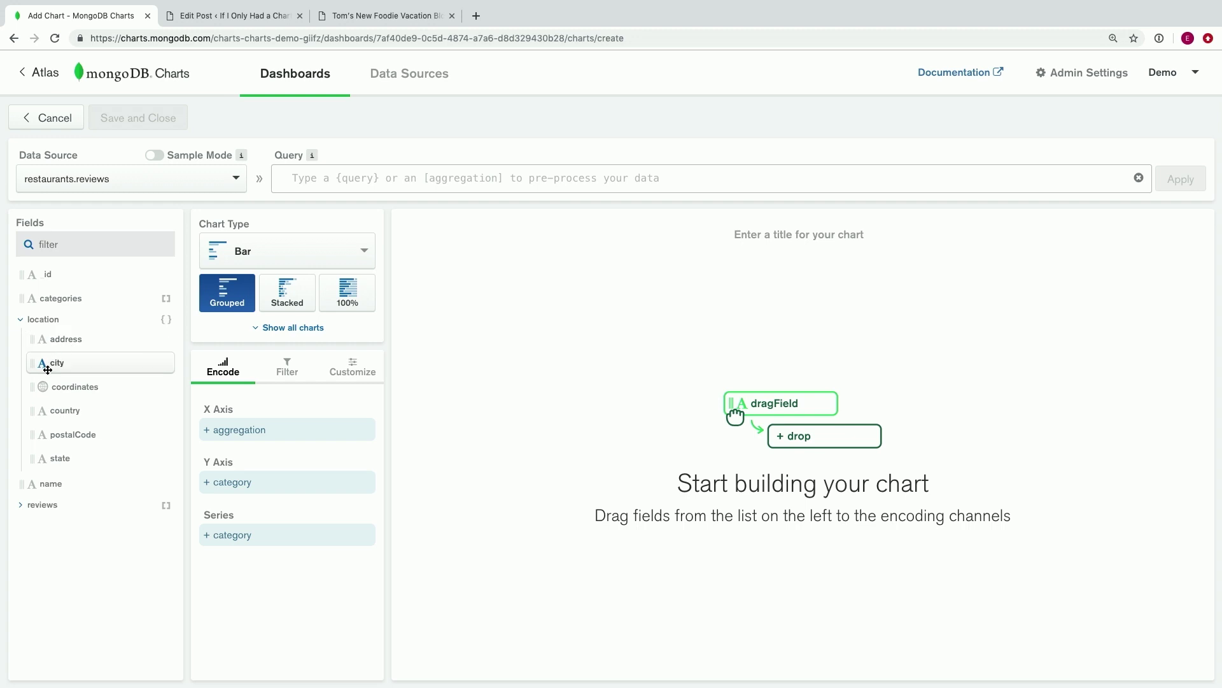
Set up a column chart with the location state on the X axis and reviewRating from reviews on the Y axis.
{"action": "left_click", "coordinate": [41, 504]}
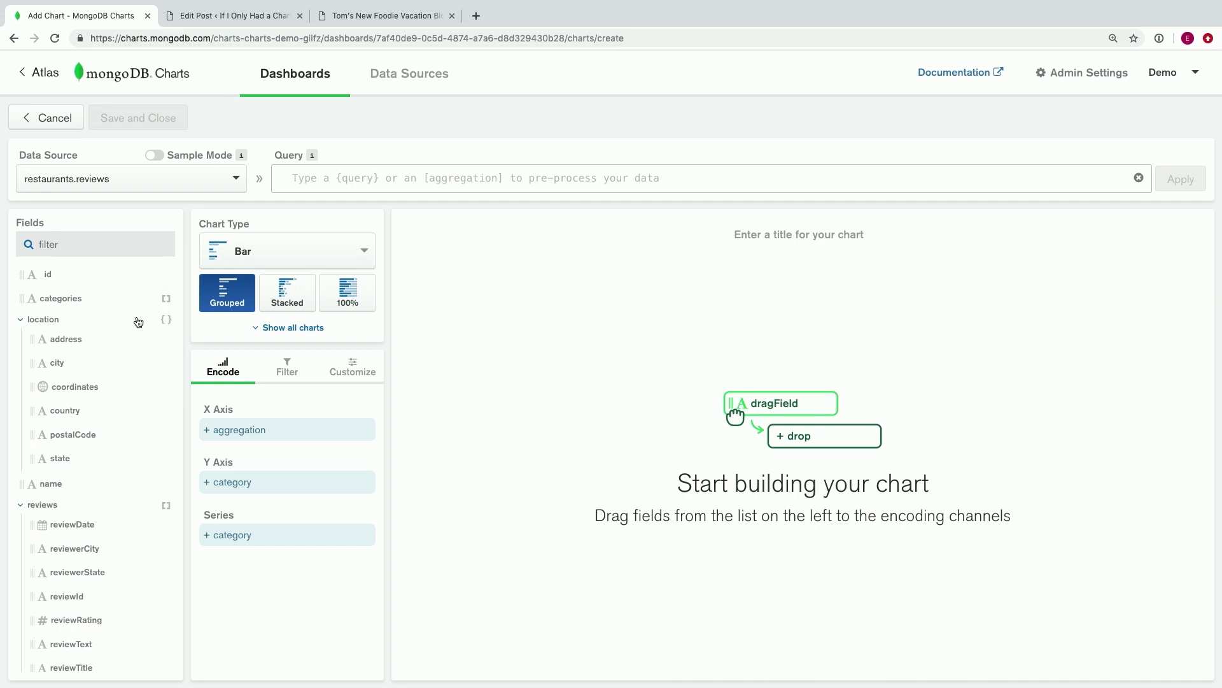
{"action": "left_click", "coordinate": [294, 250]}
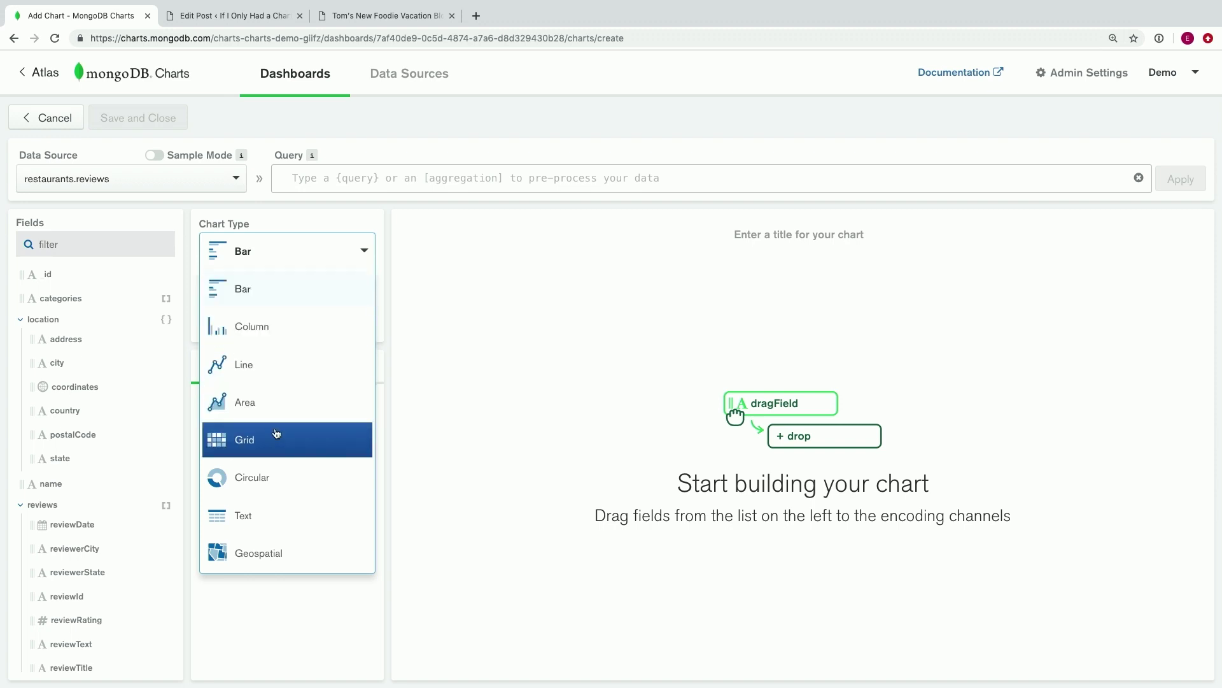
{"action": "left_click", "coordinate": [270, 326]}
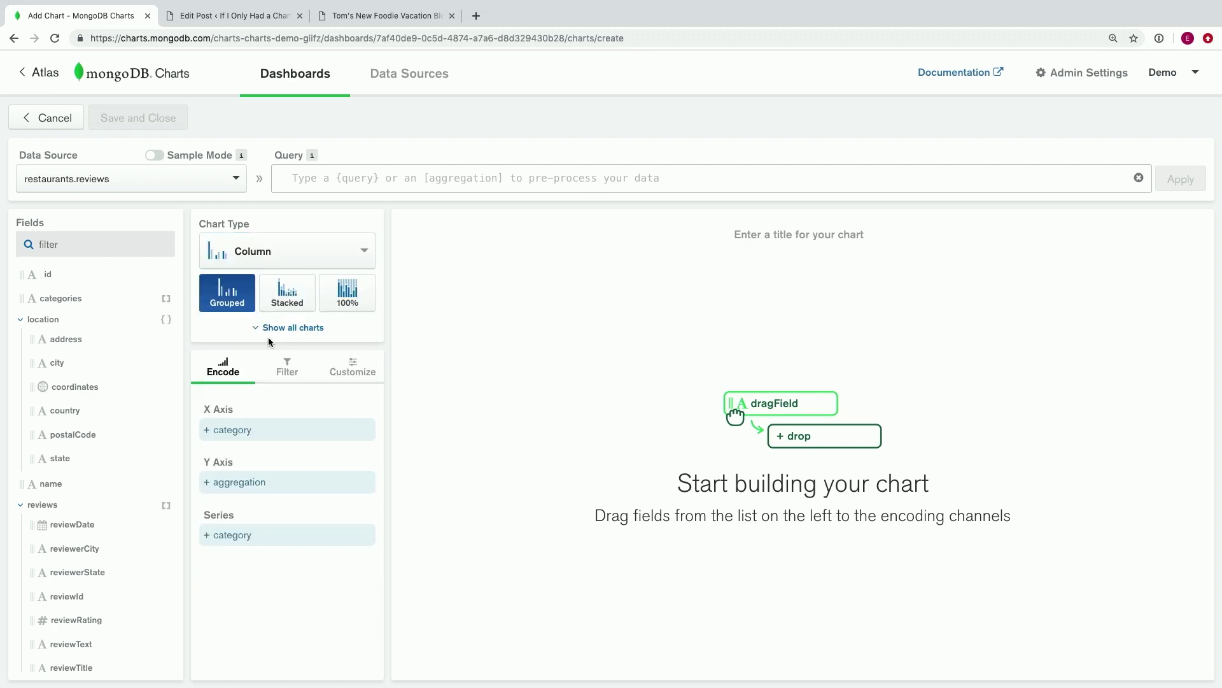
{"action": "left_click_drag", "start_coordinate": [76, 463], "coordinate": [267, 432]}
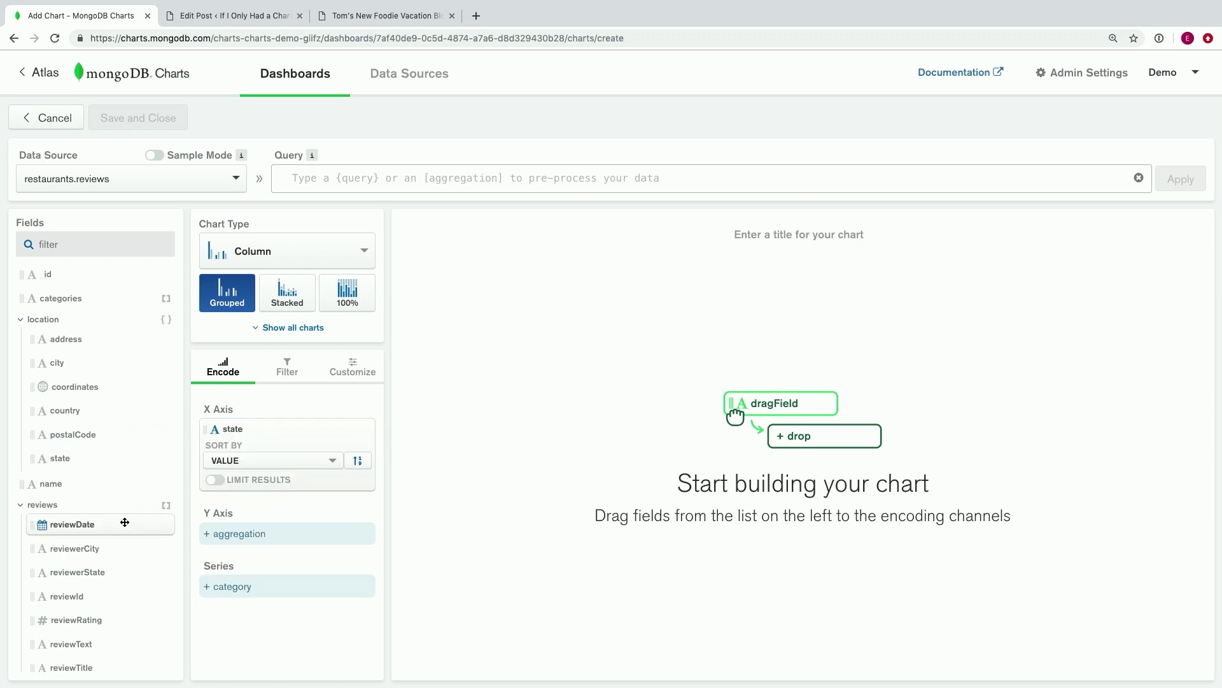
{"action": "scroll", "coordinate": [123, 518], "scroll_direction": "down", "scroll_amount": 1}
{"action": "left_click_drag", "start_coordinate": [75, 607], "coordinate": [245, 528]}
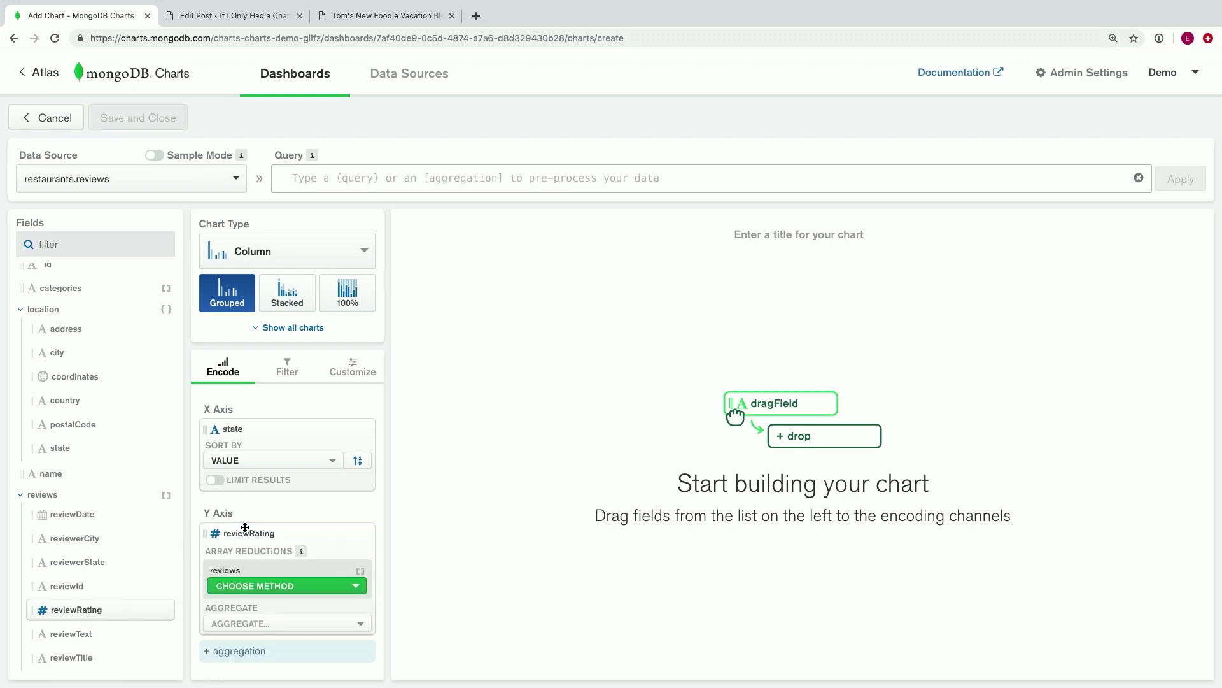
Set both the reviews array reduction and the aggregate of reviewRating to mean.
{"action": "scroll", "coordinate": [255, 551], "scroll_direction": "down", "scroll_amount": 2}
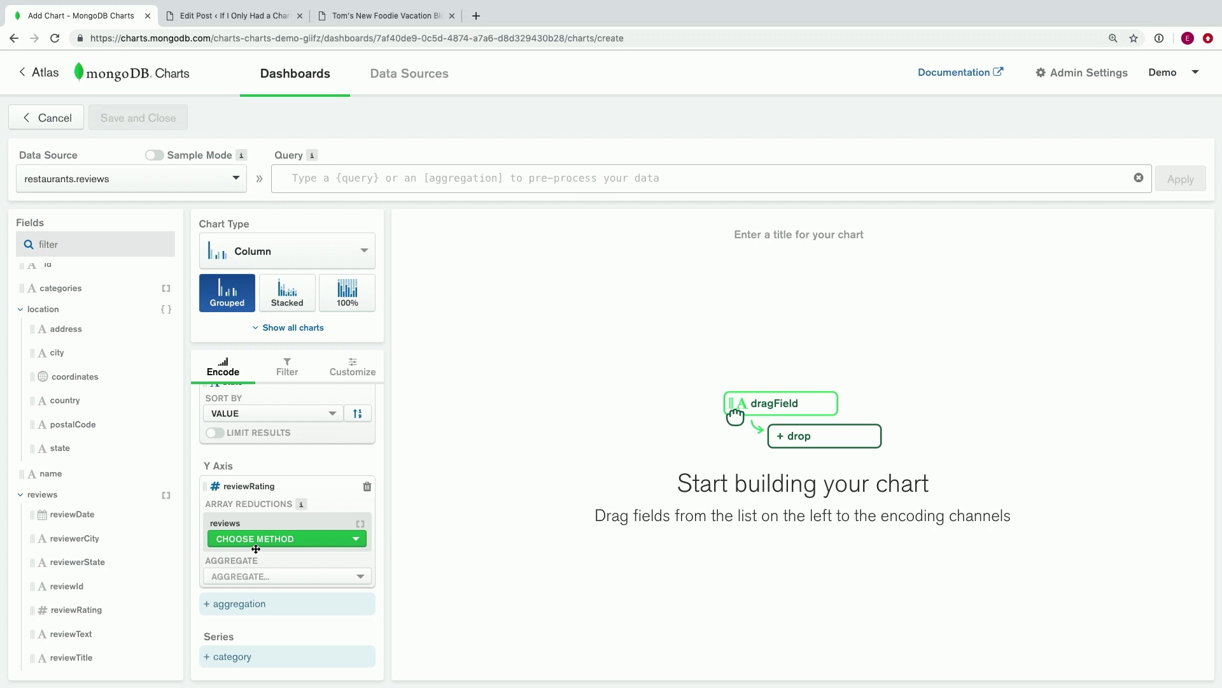
{"action": "left_click", "coordinate": [257, 541]}
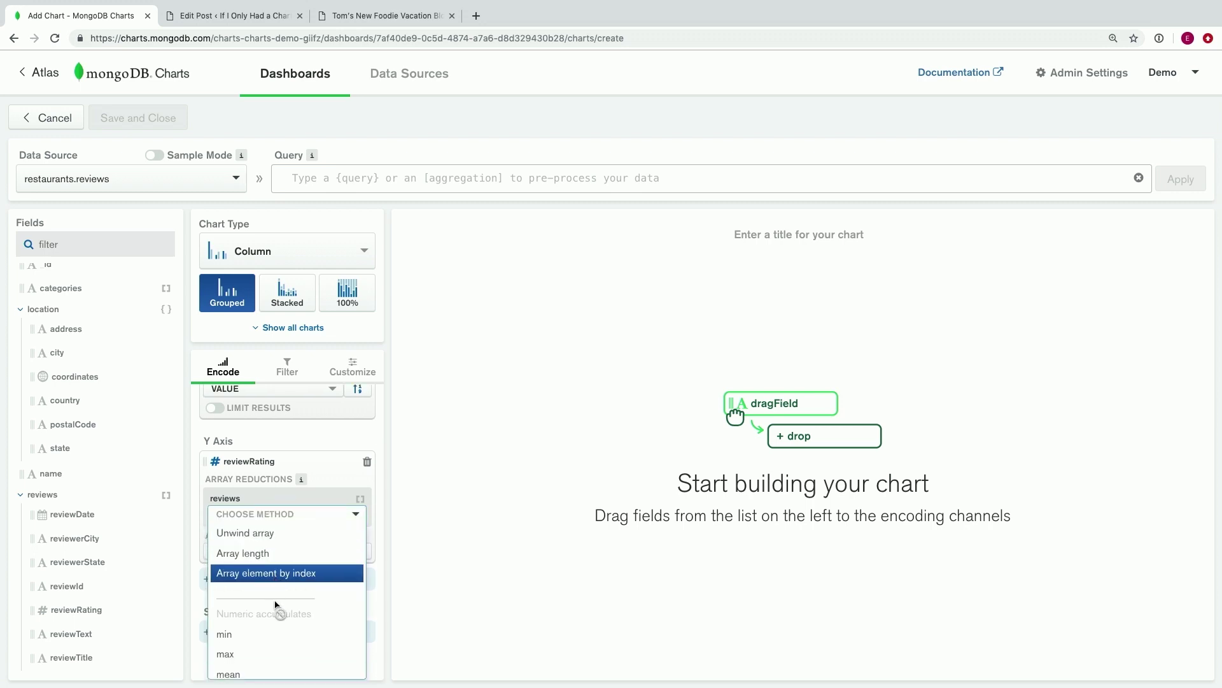
{"action": "left_click", "coordinate": [248, 673]}
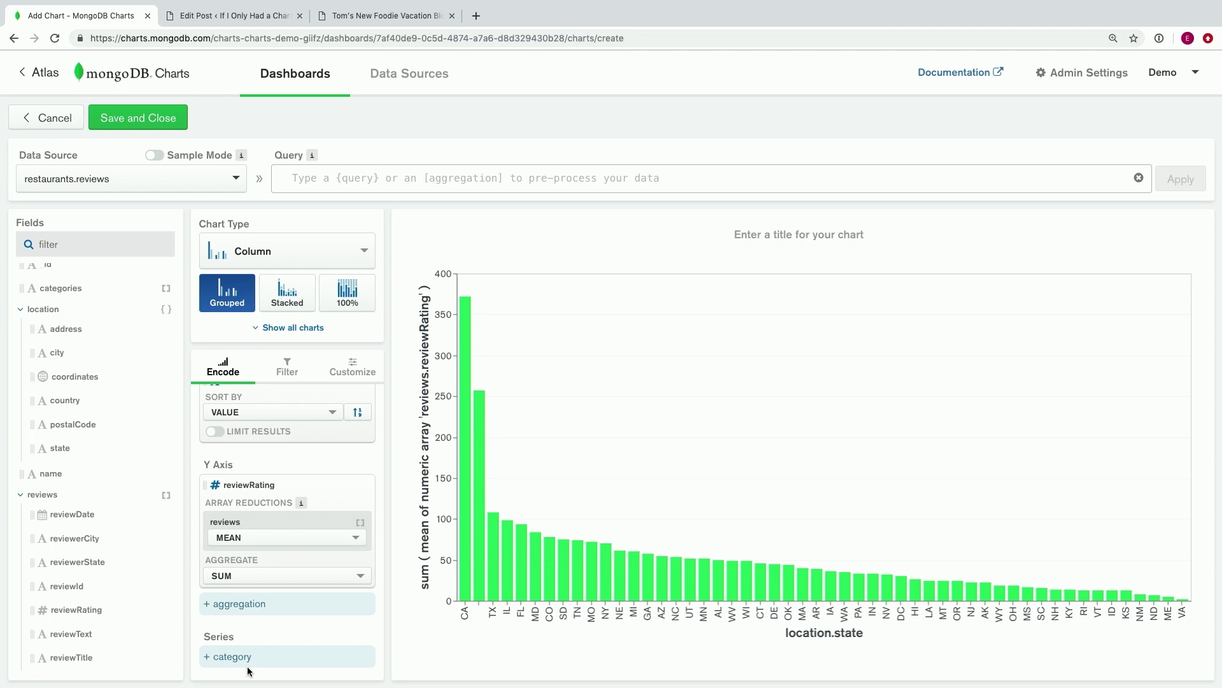
{"action": "left_click", "coordinate": [266, 577]}
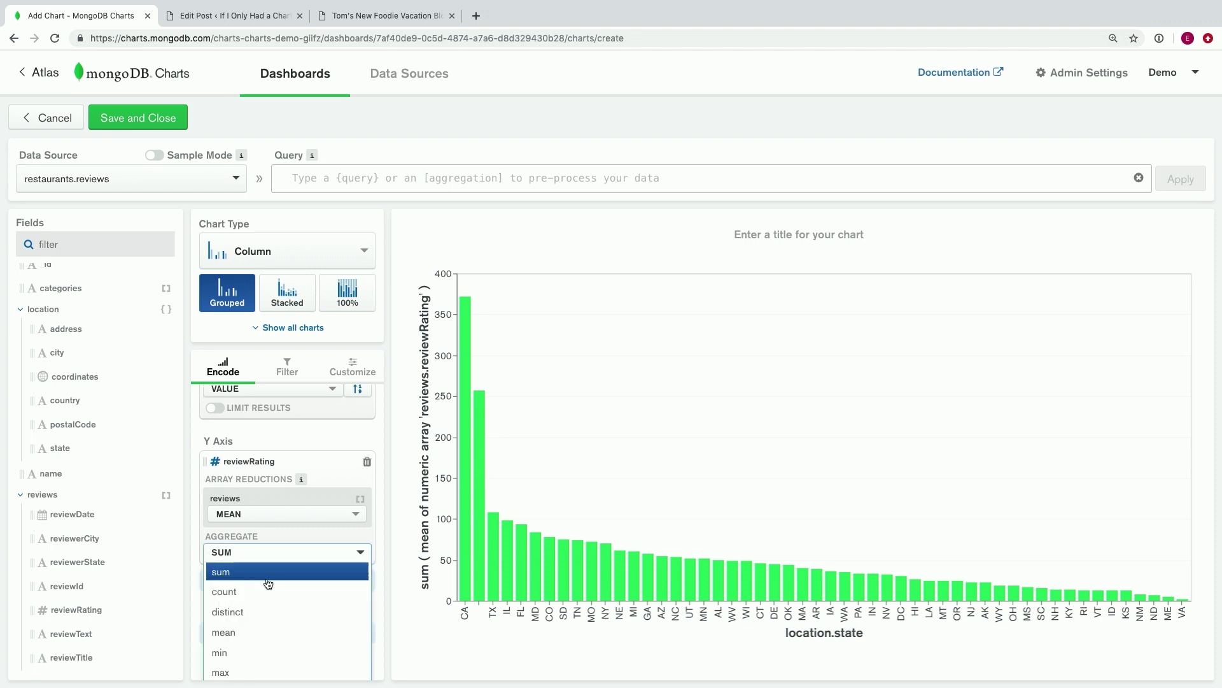
{"action": "left_click", "coordinate": [239, 632]}
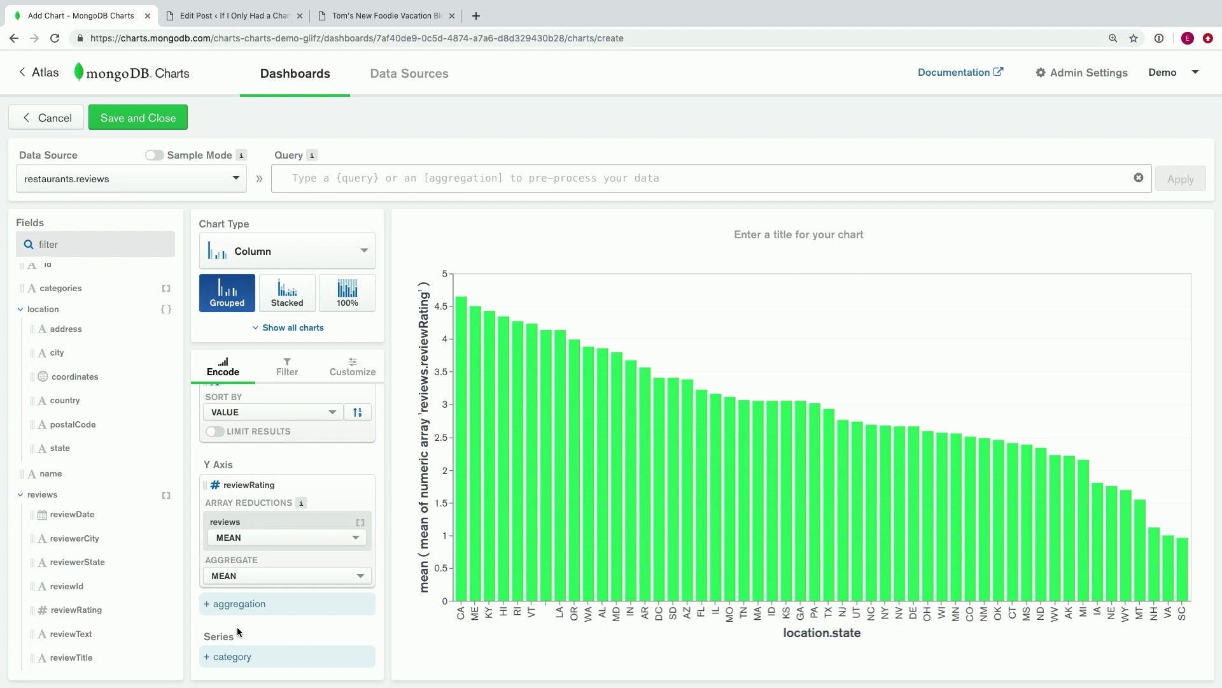
Title the chart "Review score by state".
{"action": "mouse_move", "coordinate": [795, 224]}
{"action": "left_click", "coordinate": [887, 235]}
{"action": "type", "text": "Re"}
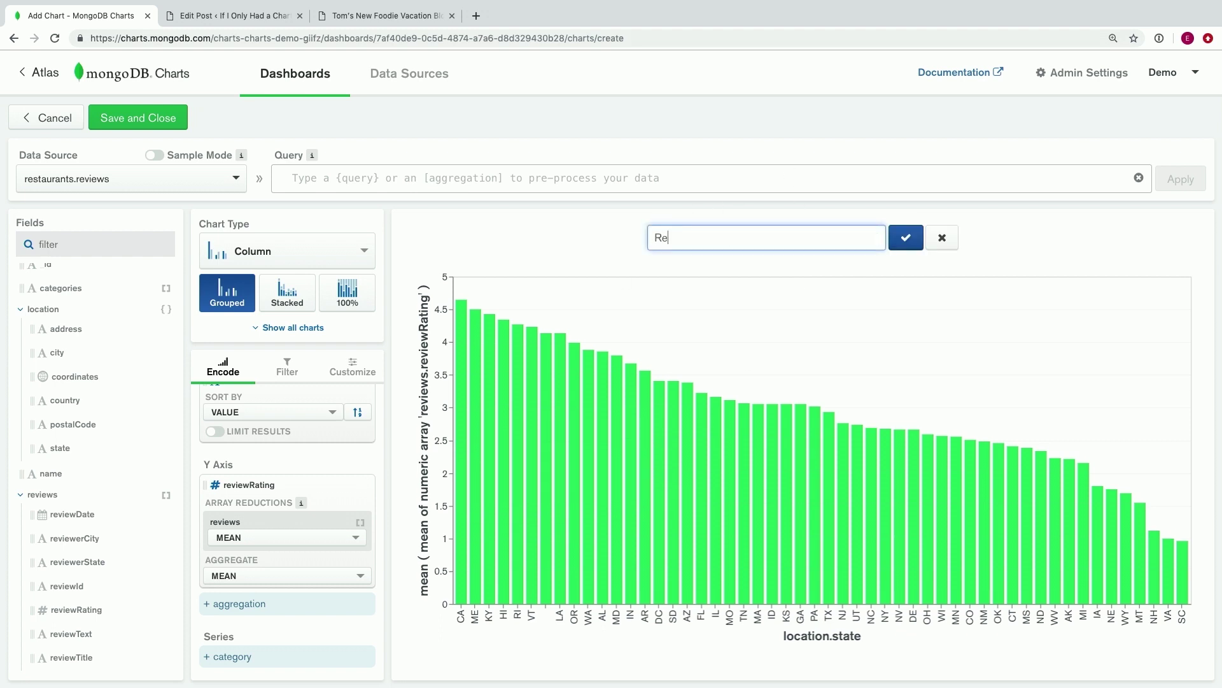
{"action": "type", "text": "view score by state"}
{"action": "key", "text": "Return"}
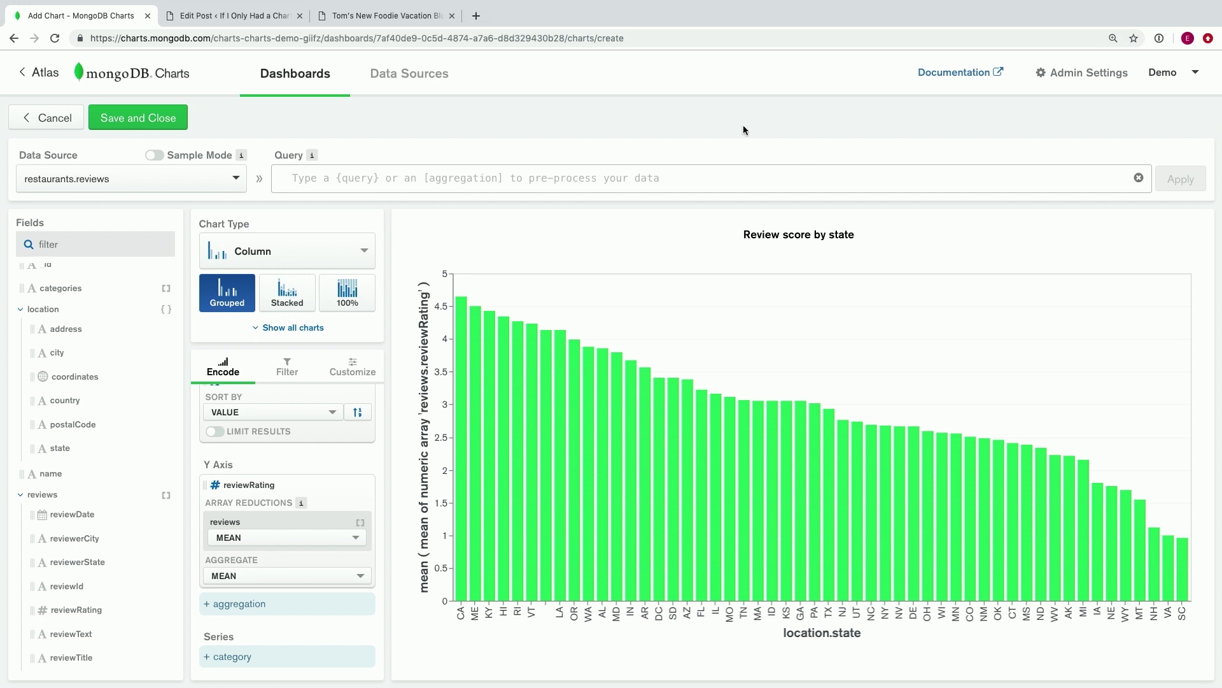
Change the chart to a geospatial choropleth and set its shape scheme to US States.
{"action": "left_click", "coordinate": [314, 249]}
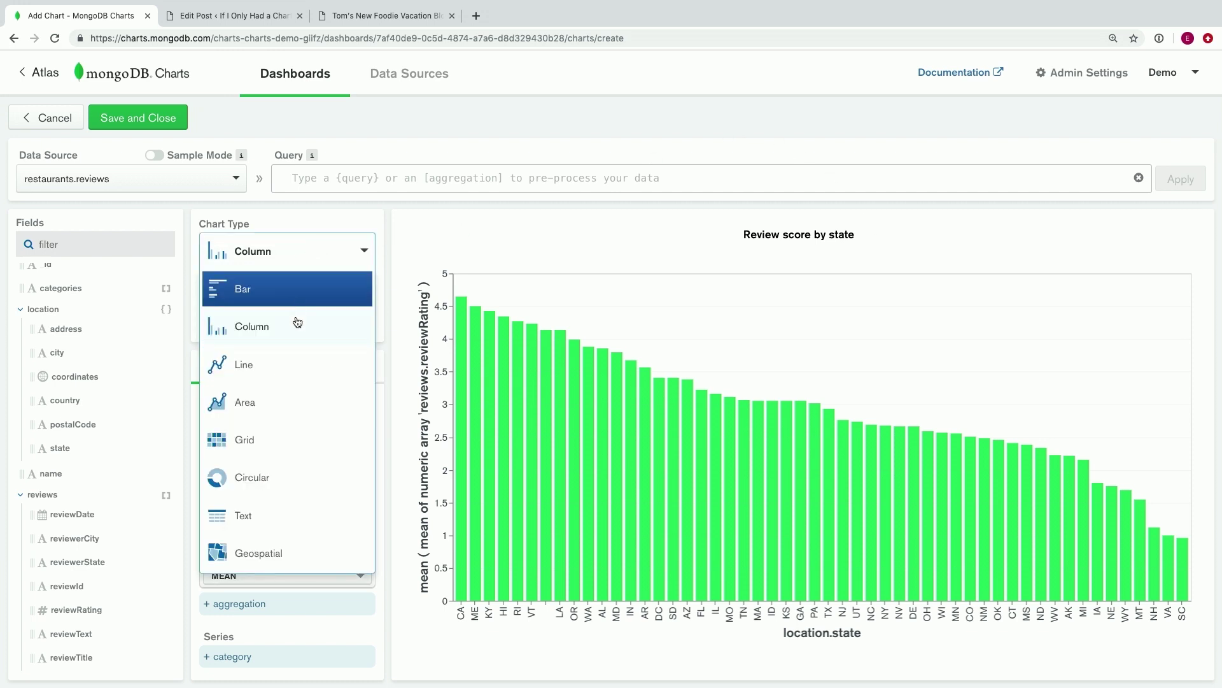
{"action": "left_click", "coordinate": [266, 552]}
{"action": "left_click", "coordinate": [355, 354]}
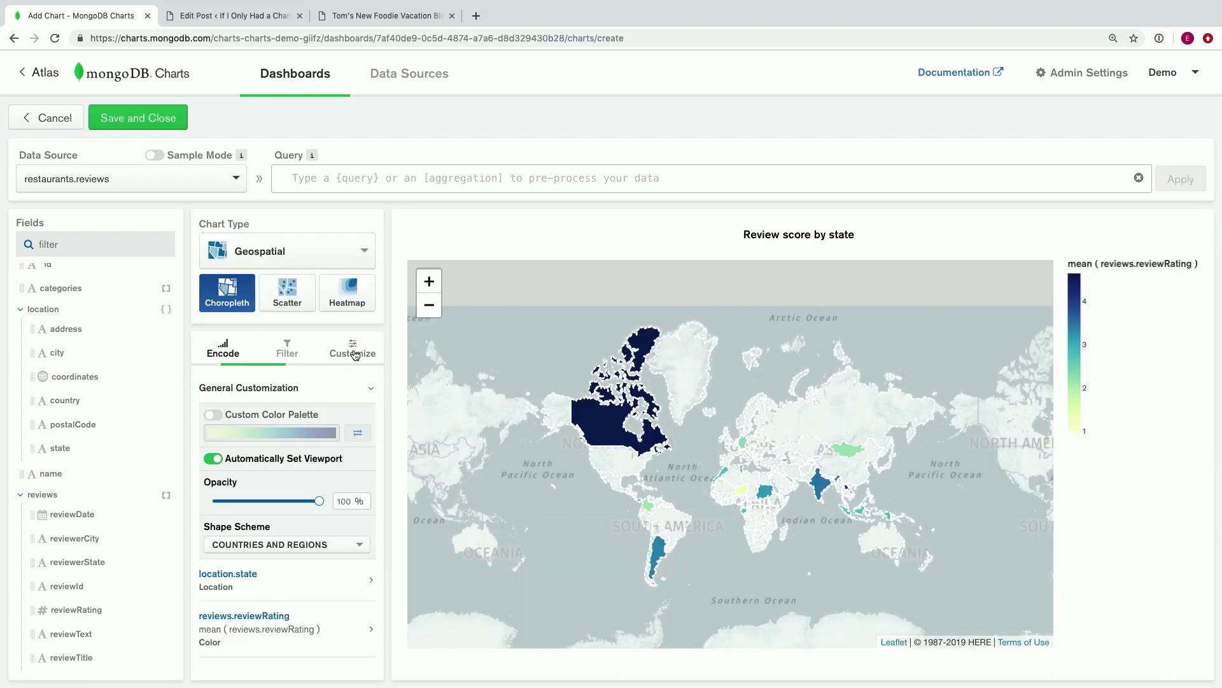
{"action": "left_click", "coordinate": [268, 545]}
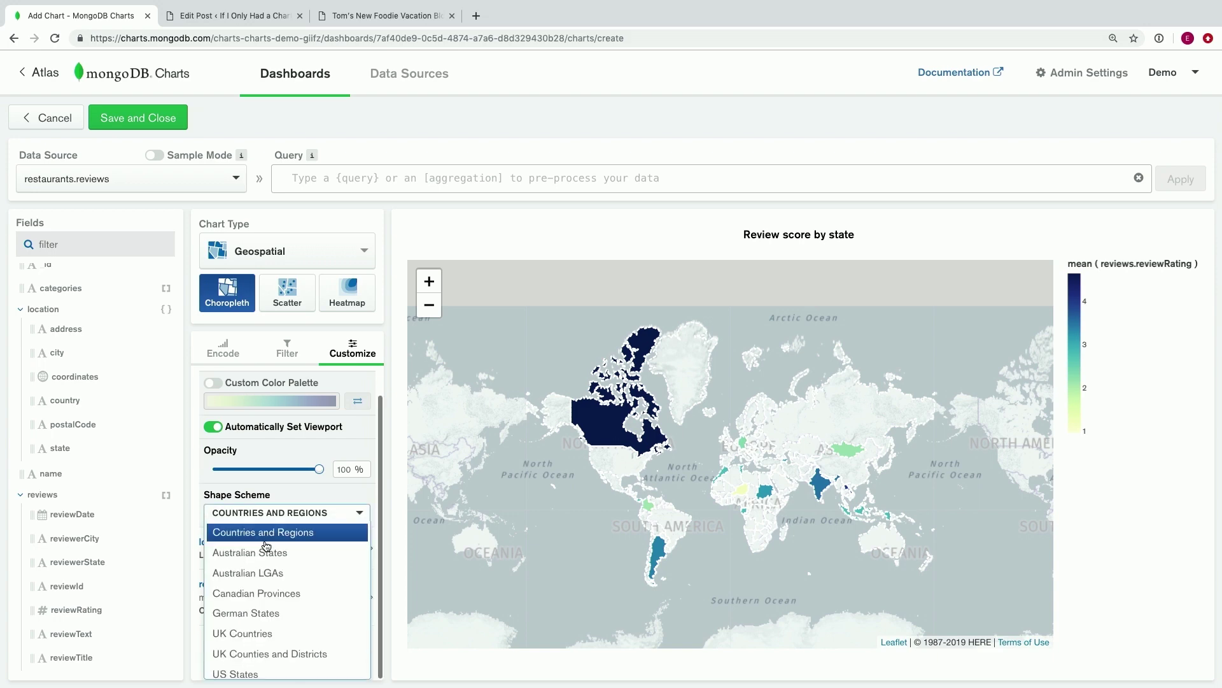
{"action": "left_click", "coordinate": [249, 673]}
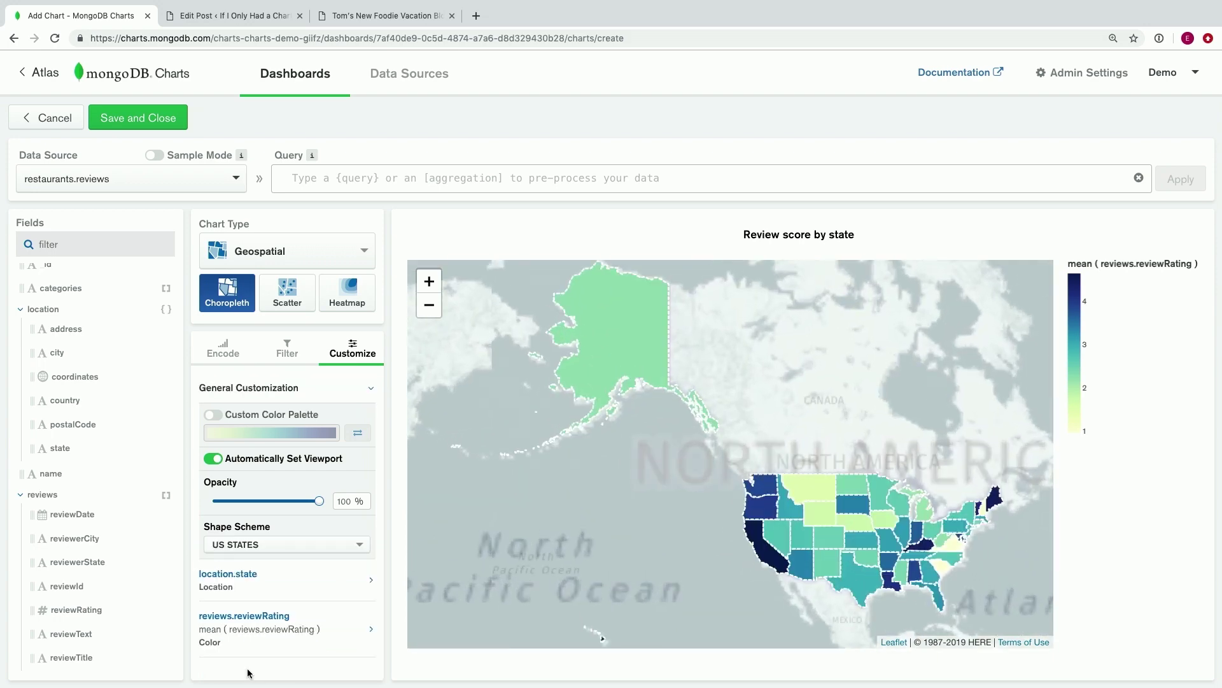
Turn off the automatic viewport and frame the map closely on the contiguous United States.
{"action": "left_click_drag", "start_coordinate": [627, 495], "coordinate": [471, 412]}
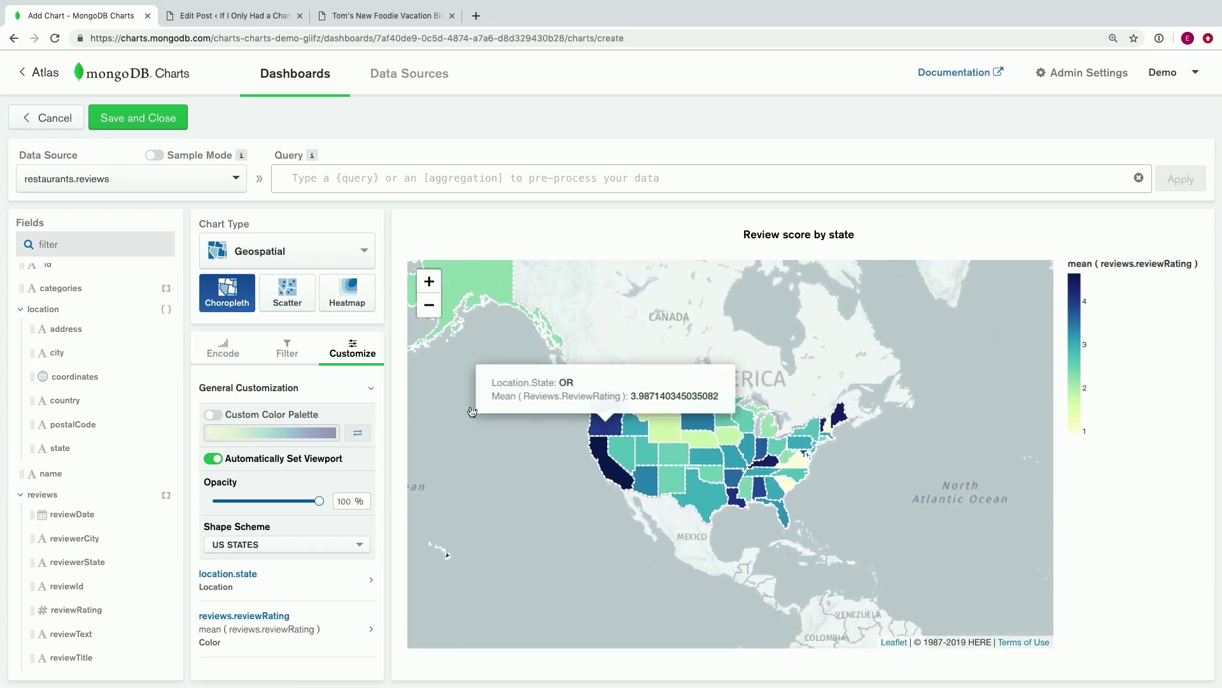
{"action": "left_click", "coordinate": [212, 459]}
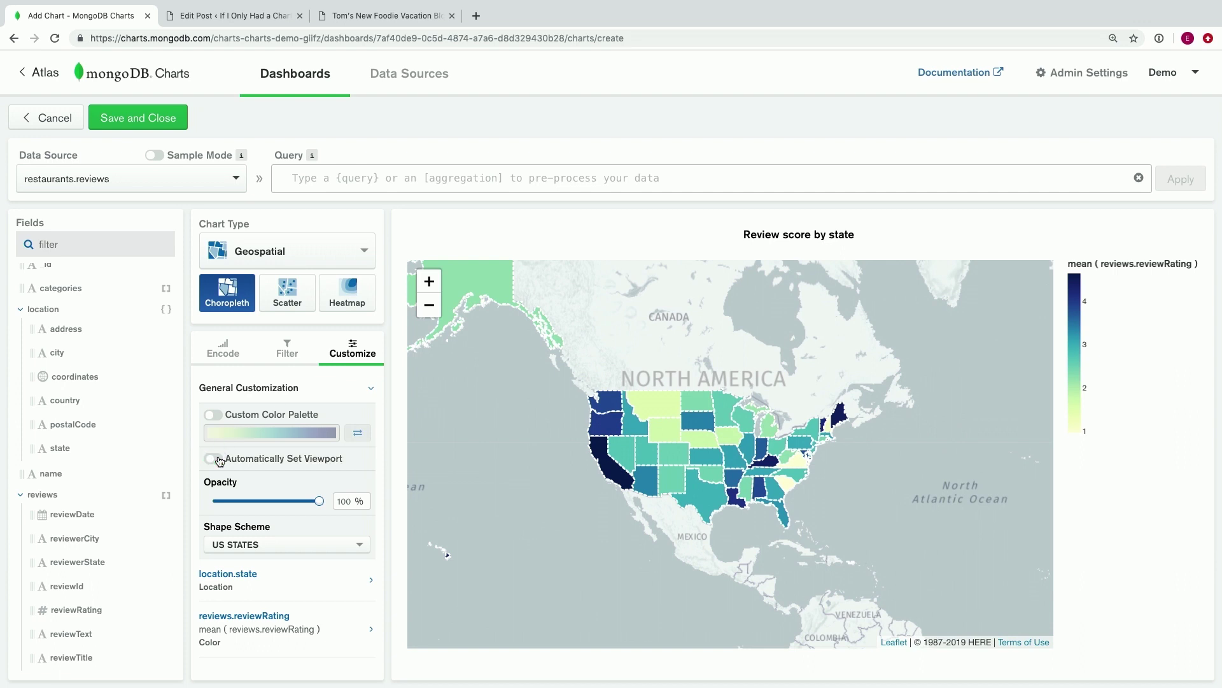
{"action": "left_click", "coordinate": [428, 281]}
{"action": "left_click_drag", "start_coordinate": [799, 318], "coordinate": [821, 352]}
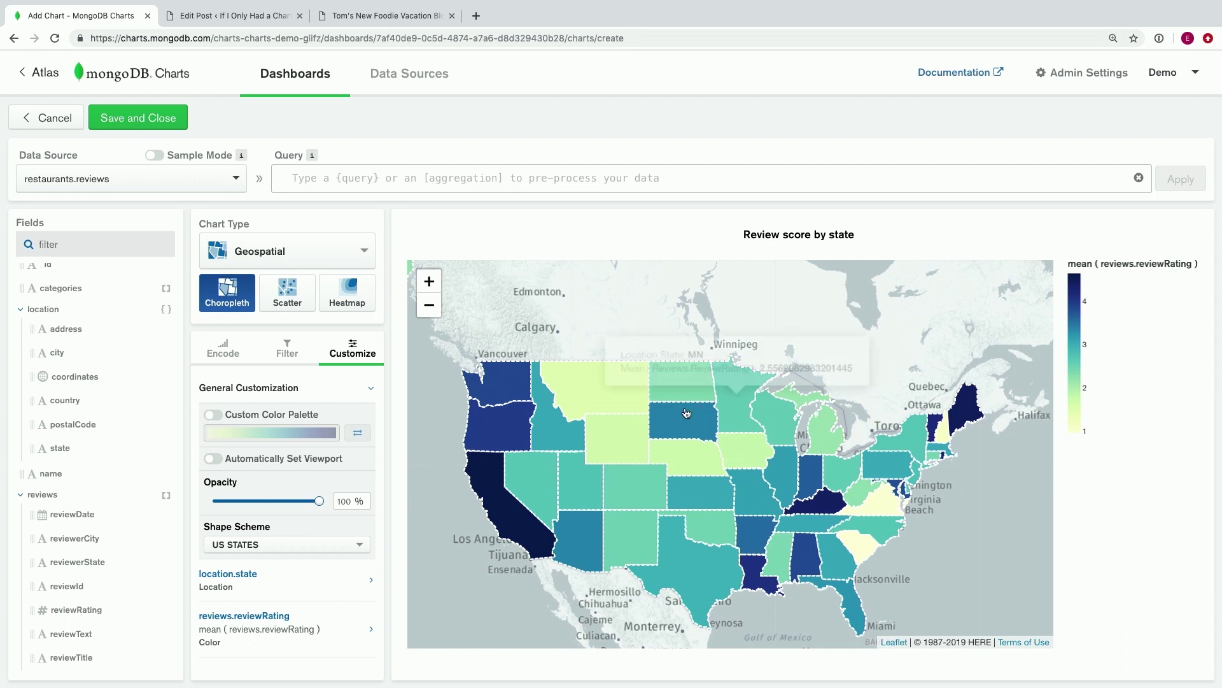
{"action": "mouse_move", "coordinate": [598, 429]}
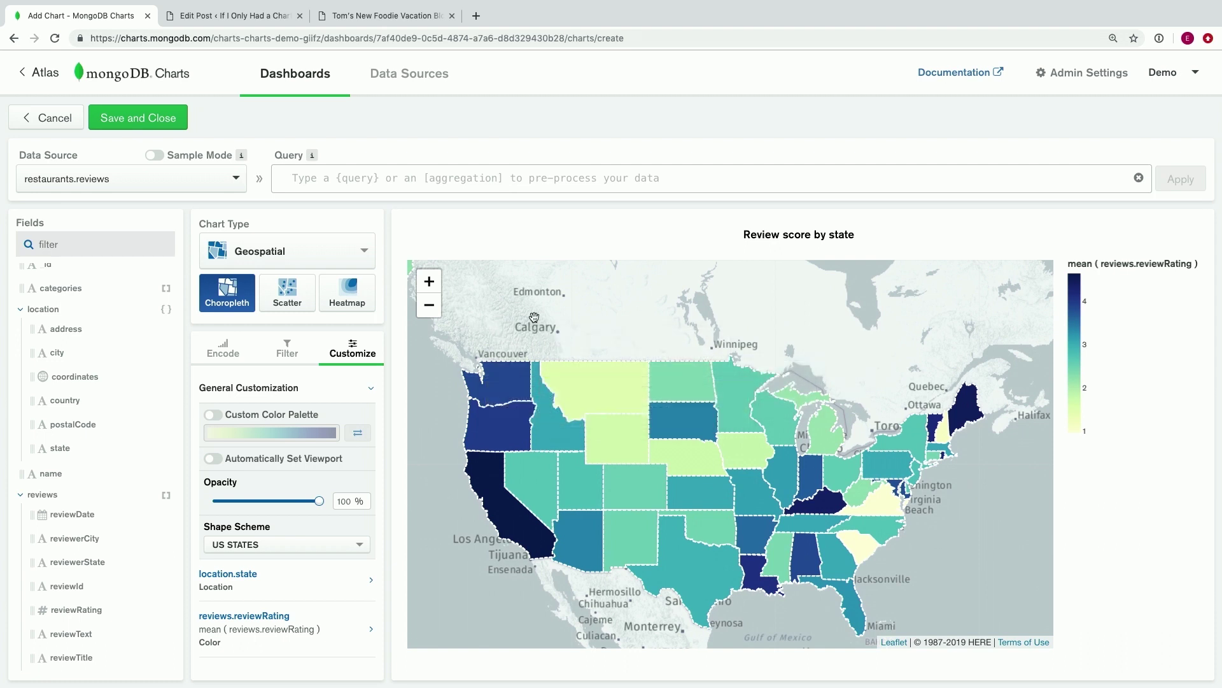
Save the choropleth to the dashboard, enlarge its tile to about double width, and inspect California's rating.
{"action": "left_click", "coordinate": [160, 130]}
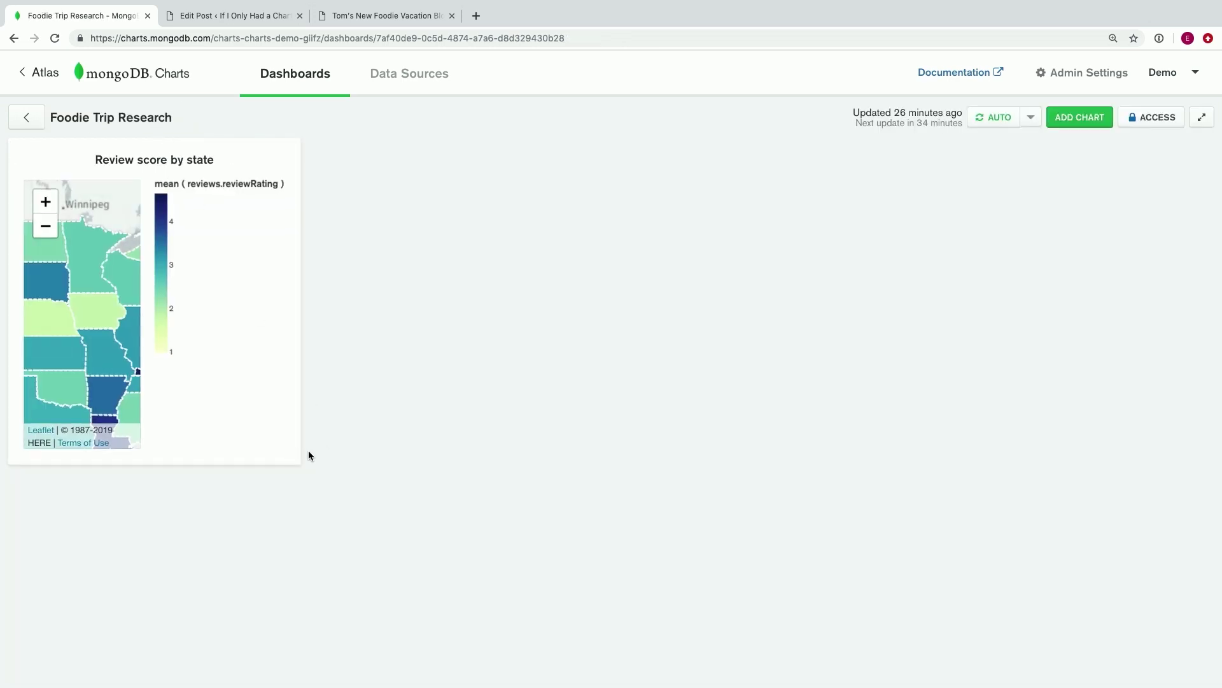
{"action": "left_click_drag", "start_coordinate": [295, 459], "coordinate": [606, 659]}
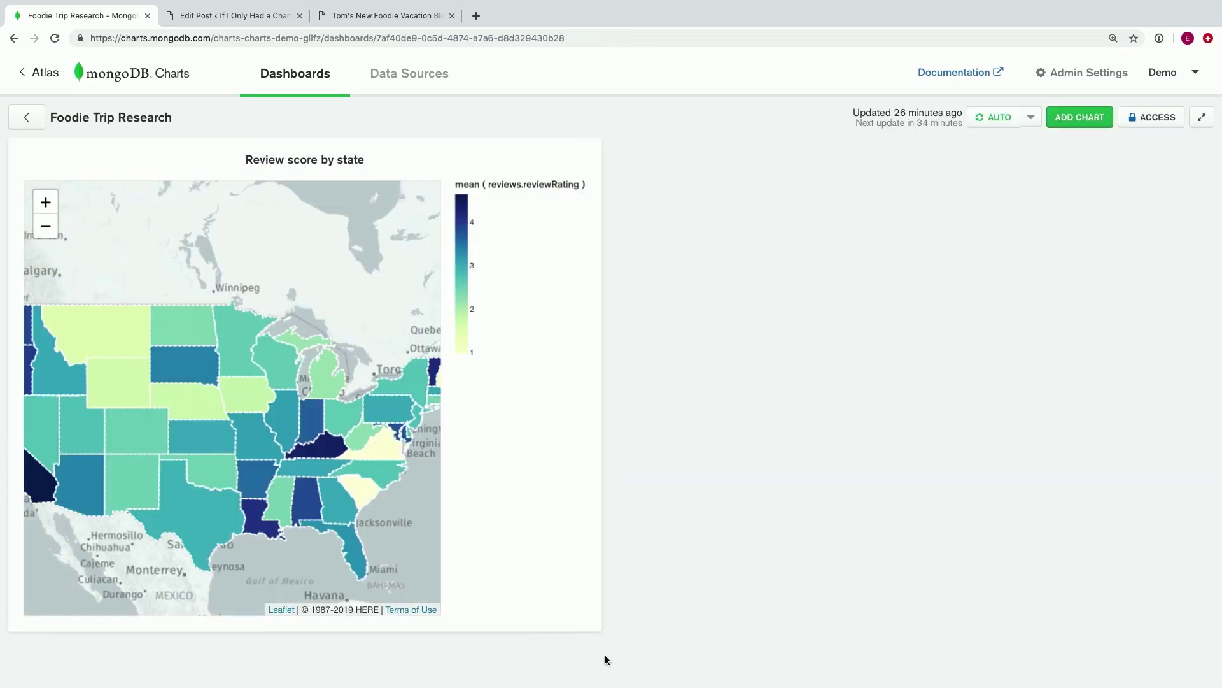
{"action": "mouse_move", "coordinate": [195, 529]}
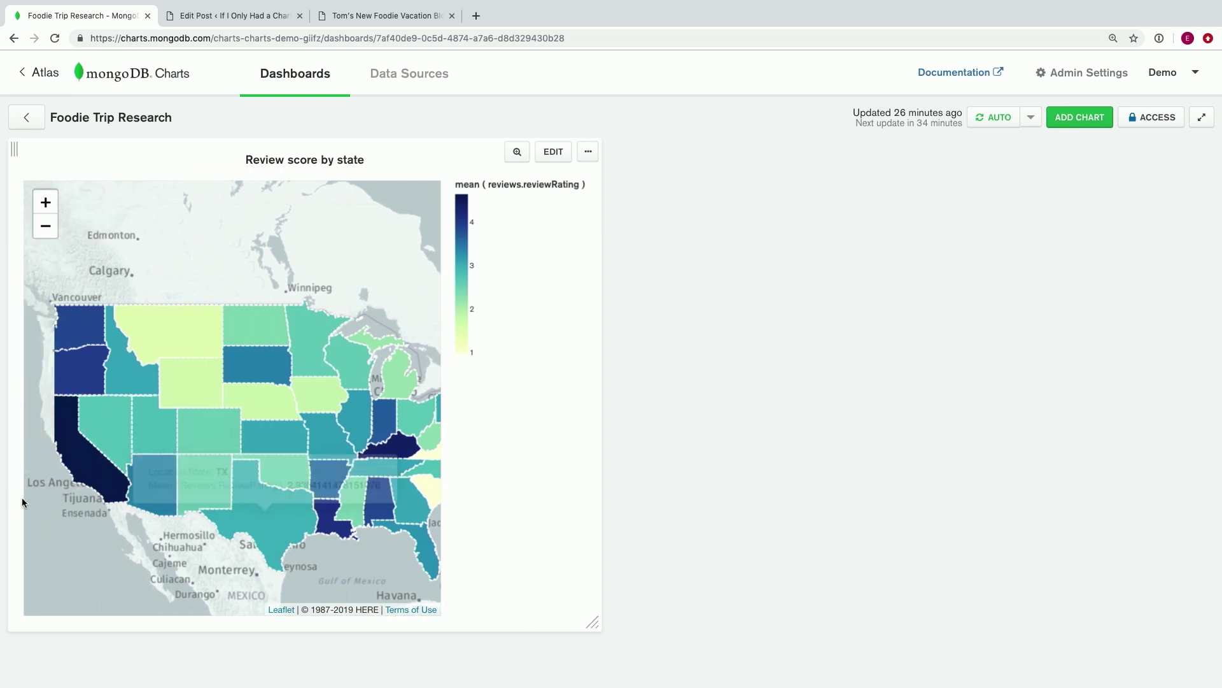
{"action": "mouse_move", "coordinate": [145, 461]}
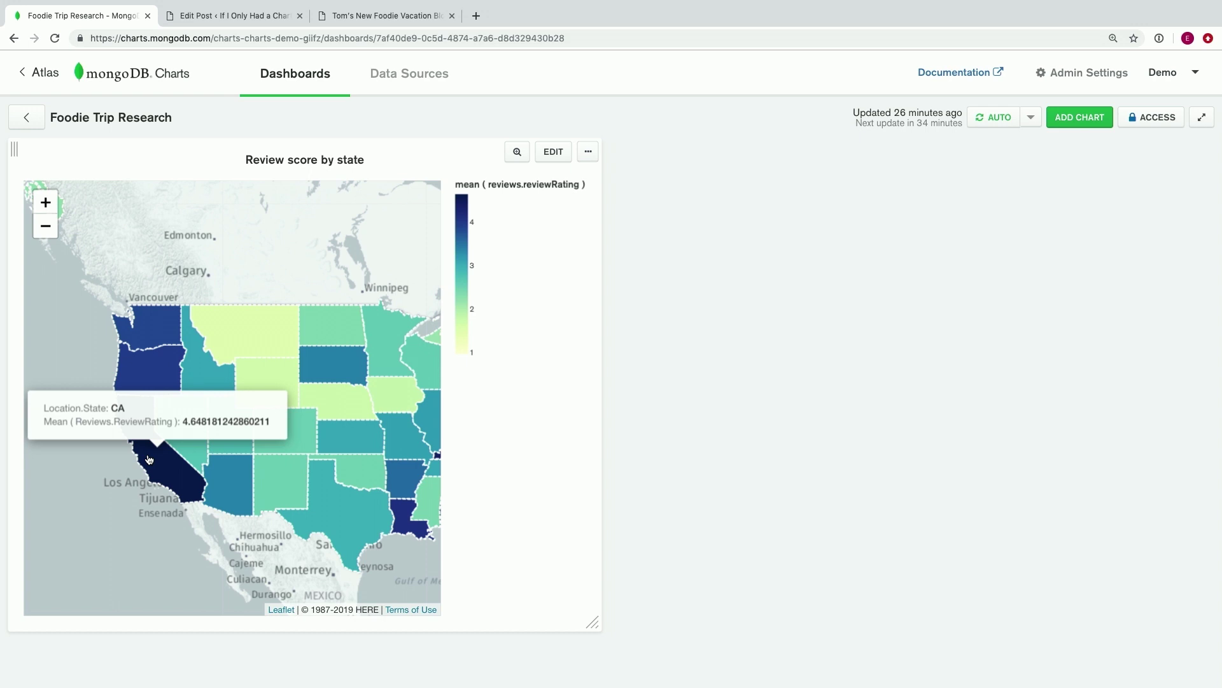
{"action": "left_click_drag", "start_coordinate": [374, 338], "coordinate": [206, 338]}
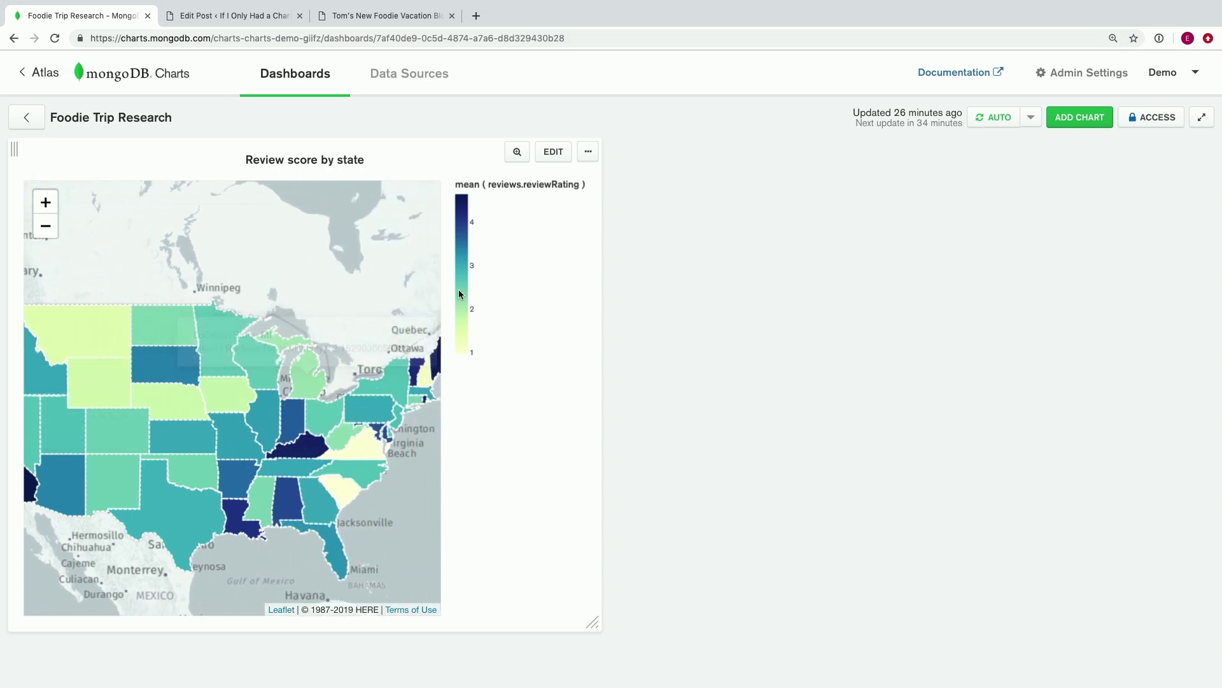
Duplicate the dashboard chart and turn the copy into a heatmap plotted by the location coordinates field.
{"action": "left_click", "coordinate": [587, 153]}
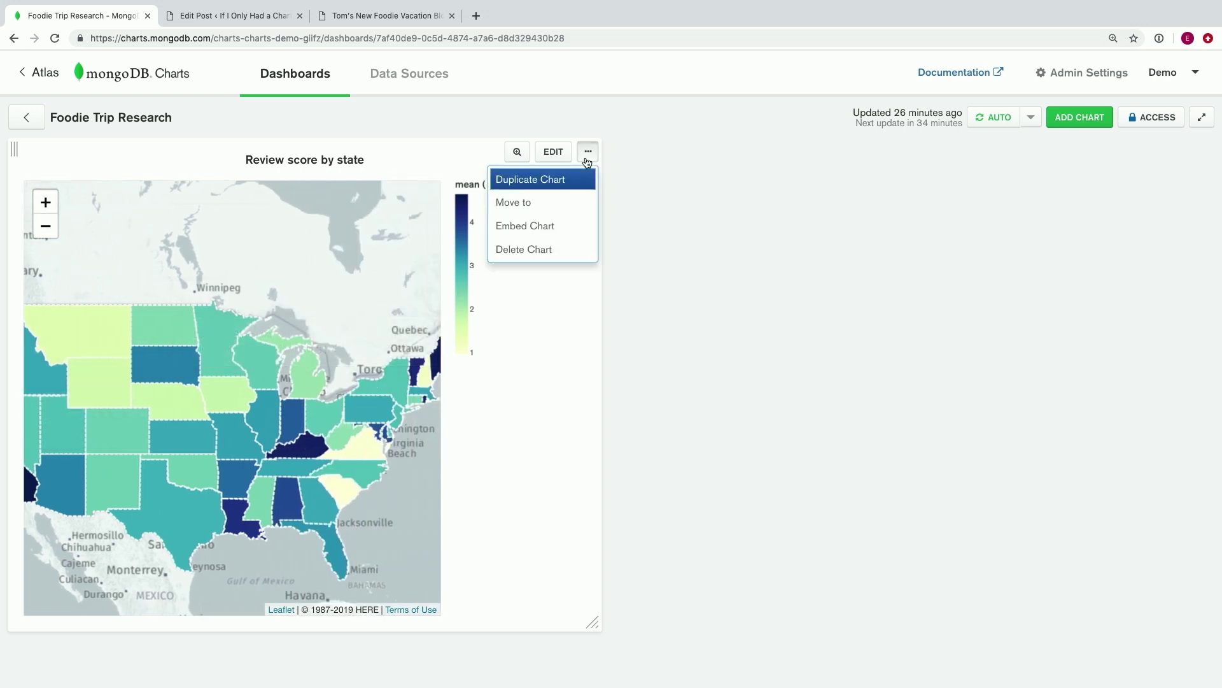
{"action": "left_click", "coordinate": [546, 179]}
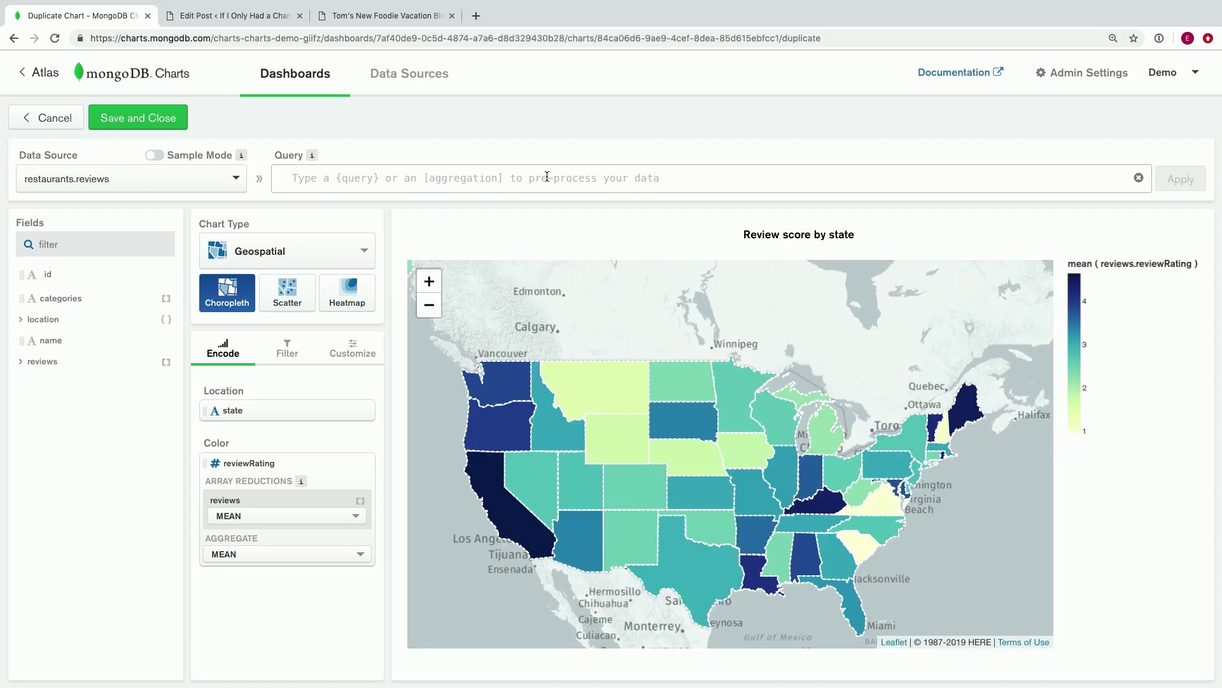
{"action": "left_click", "coordinate": [356, 292]}
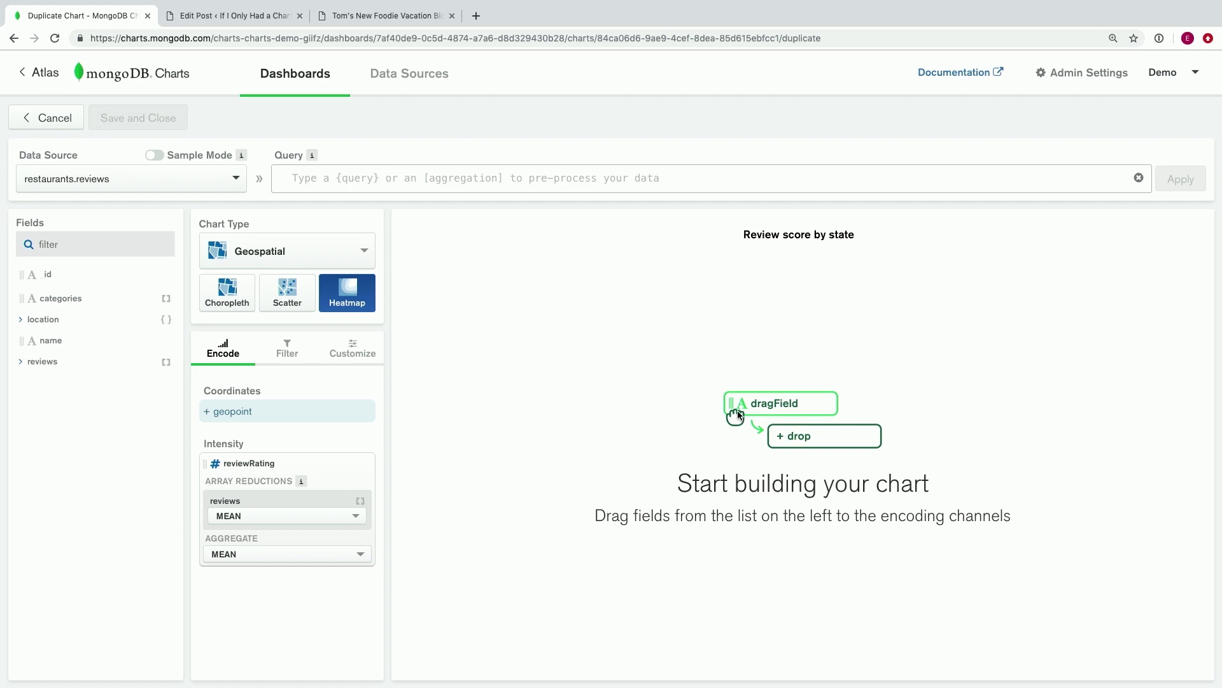
{"action": "left_click", "coordinate": [102, 320]}
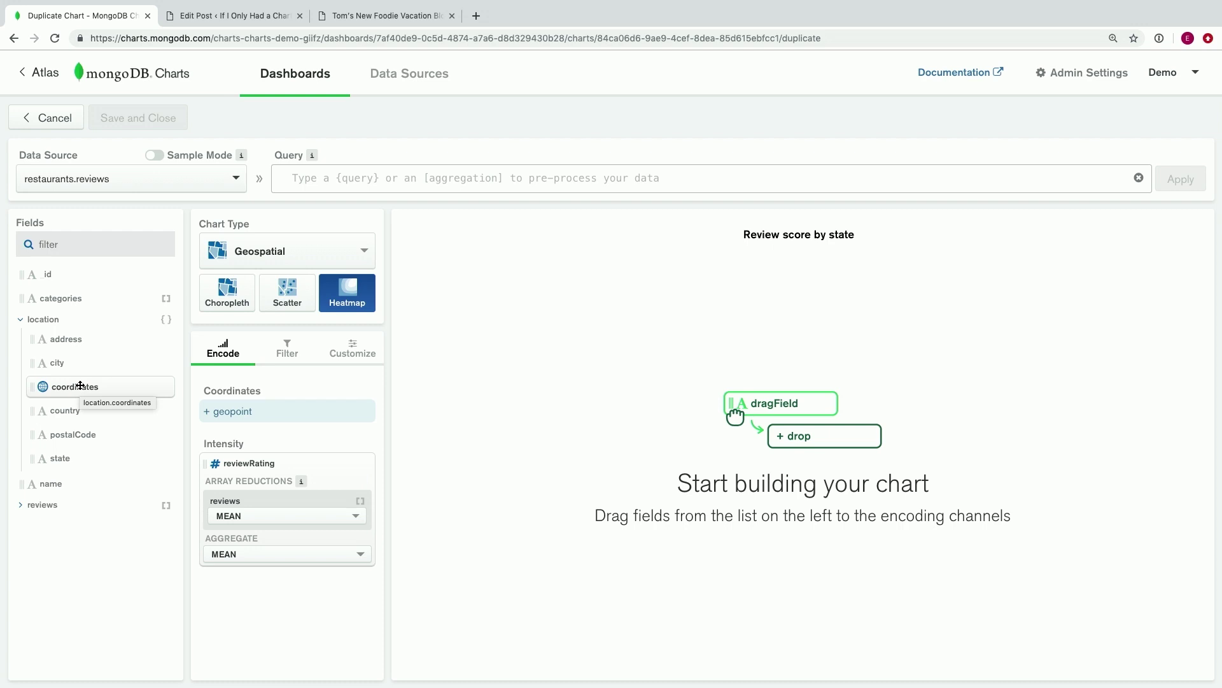
{"action": "left_click_drag", "start_coordinate": [80, 386], "coordinate": [249, 405]}
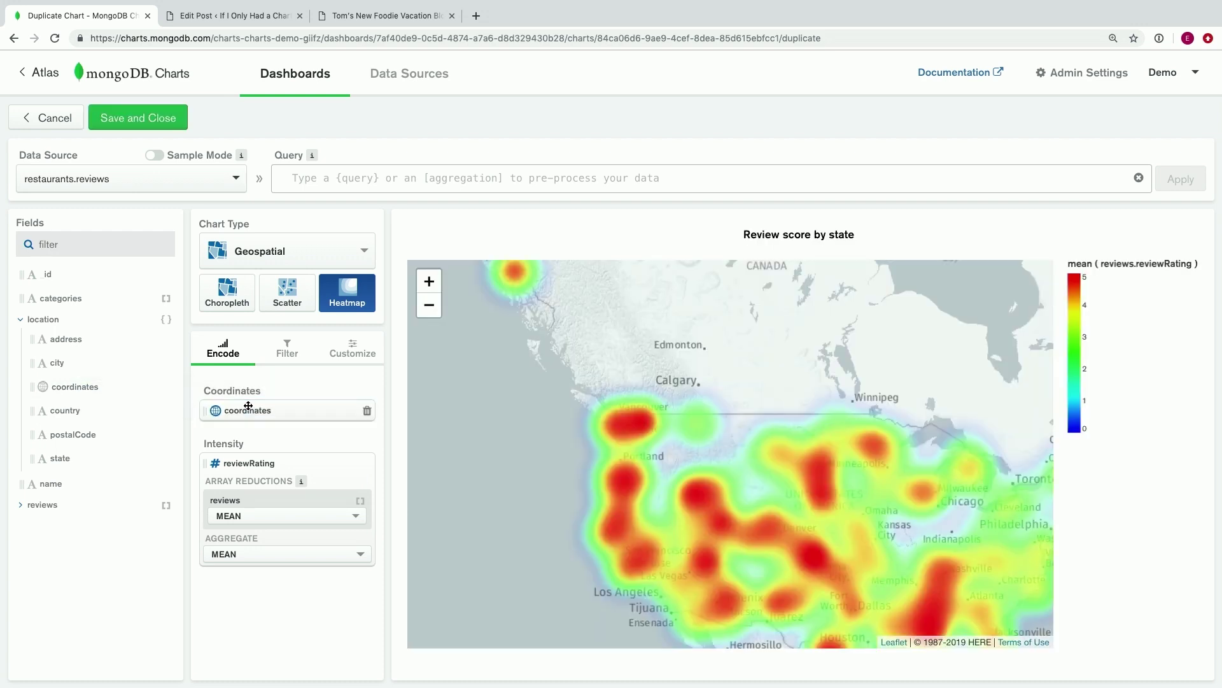
{"action": "left_click_drag", "start_coordinate": [694, 386], "coordinate": [600, 328]}
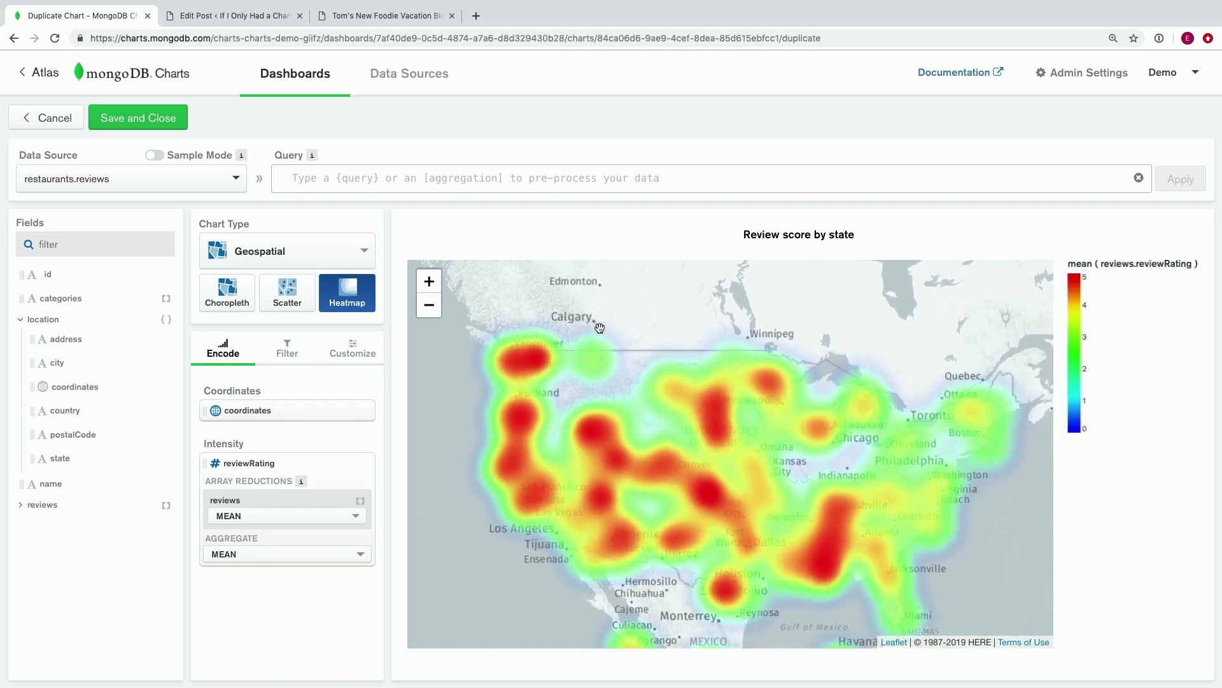
Add a chart filter on the location state that keeps only CA.
{"action": "left_click", "coordinate": [285, 350]}
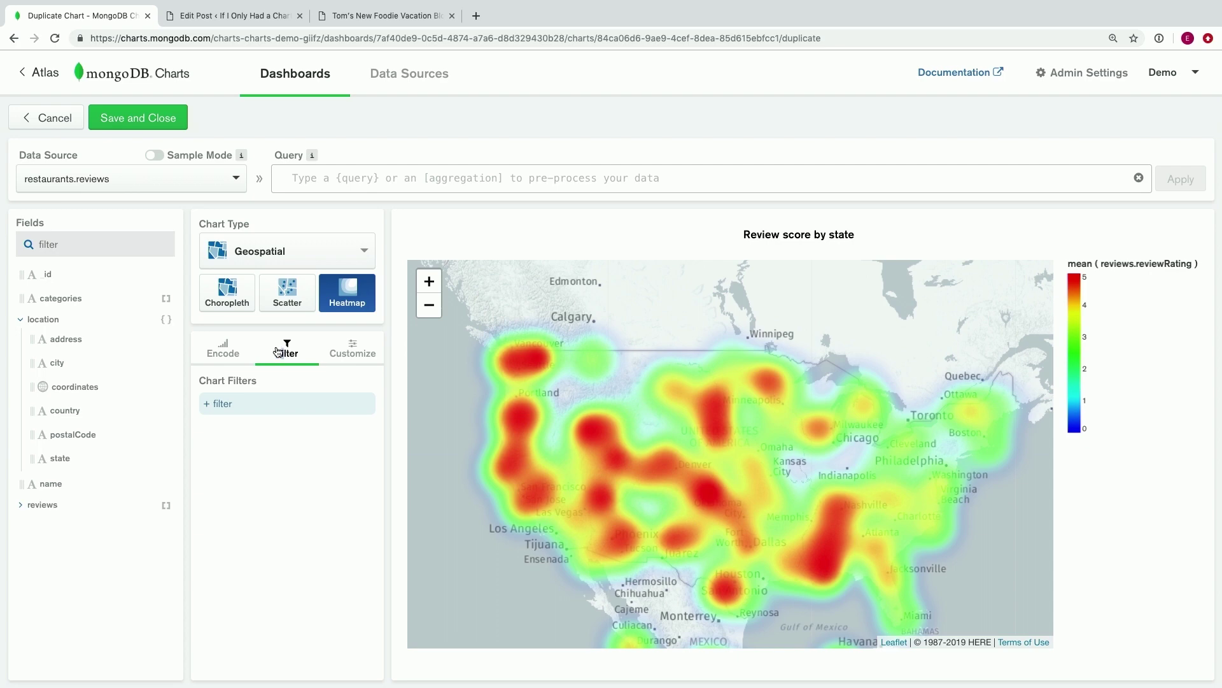
{"action": "left_click_drag", "start_coordinate": [60, 459], "coordinate": [236, 403]}
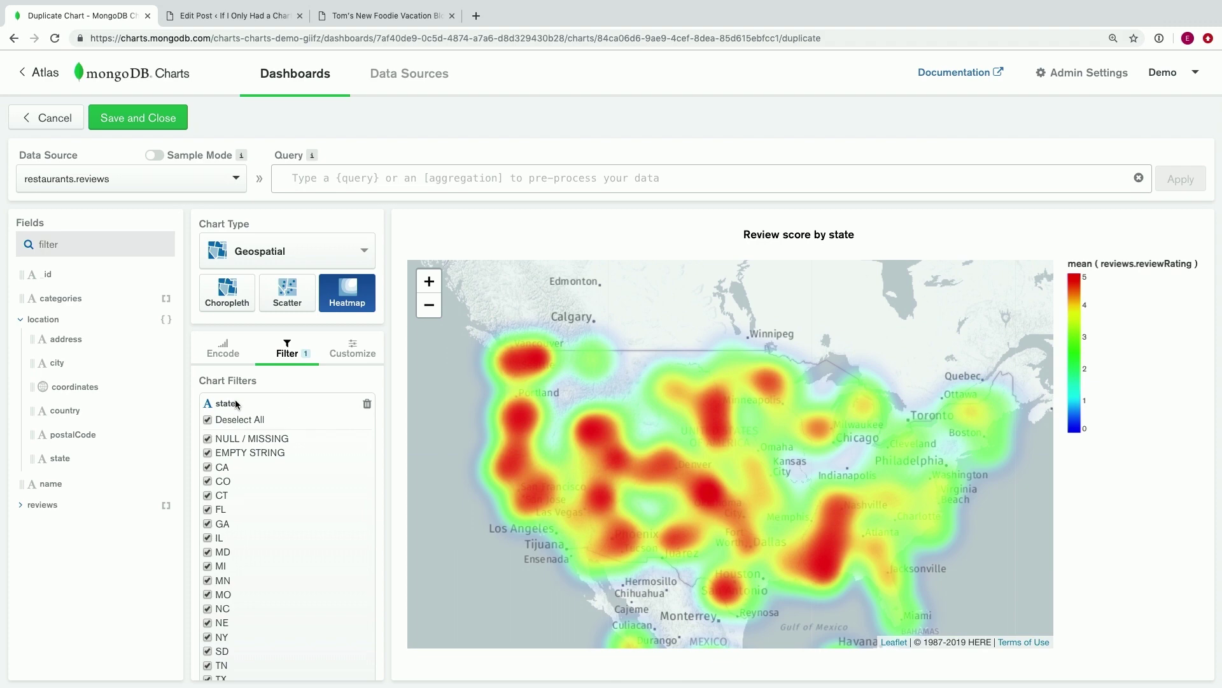
{"action": "left_click", "coordinate": [219, 420]}
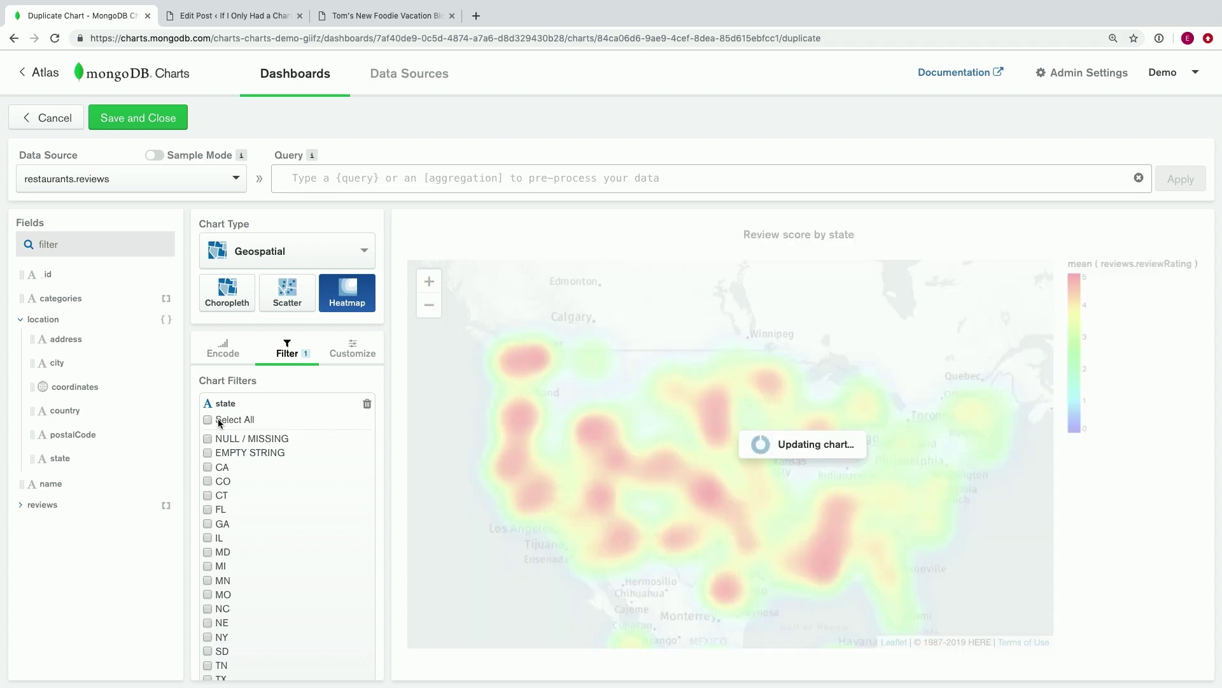
{"action": "left_click", "coordinate": [216, 468]}
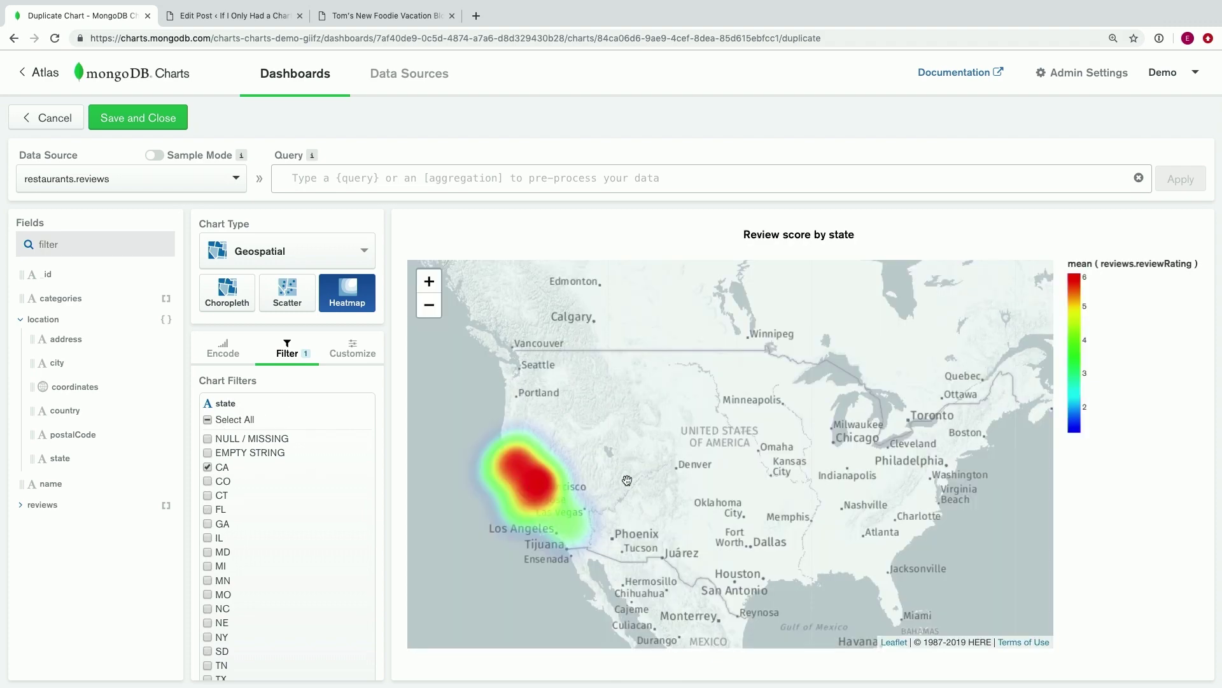
Zoom the heatmap in on California and change the chart title to "Review score by area in CA".
{"action": "left_click", "coordinate": [429, 281]}
{"action": "left_click", "coordinate": [430, 282]}
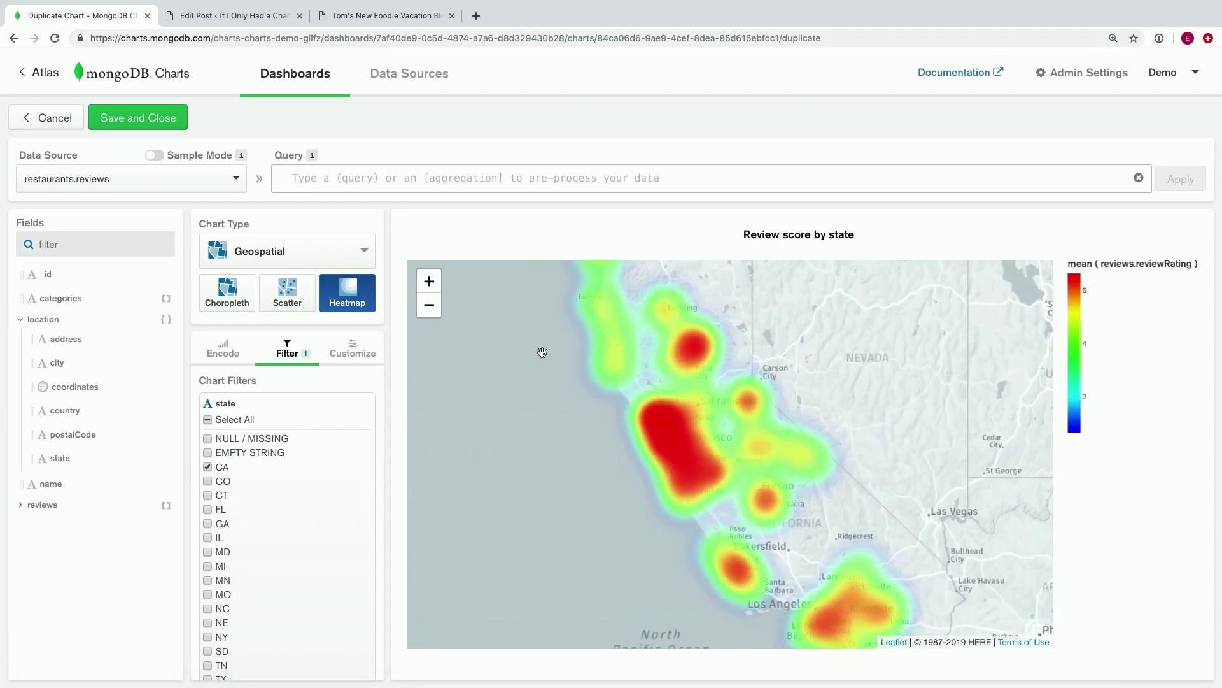
{"action": "mouse_move", "coordinate": [831, 245]}
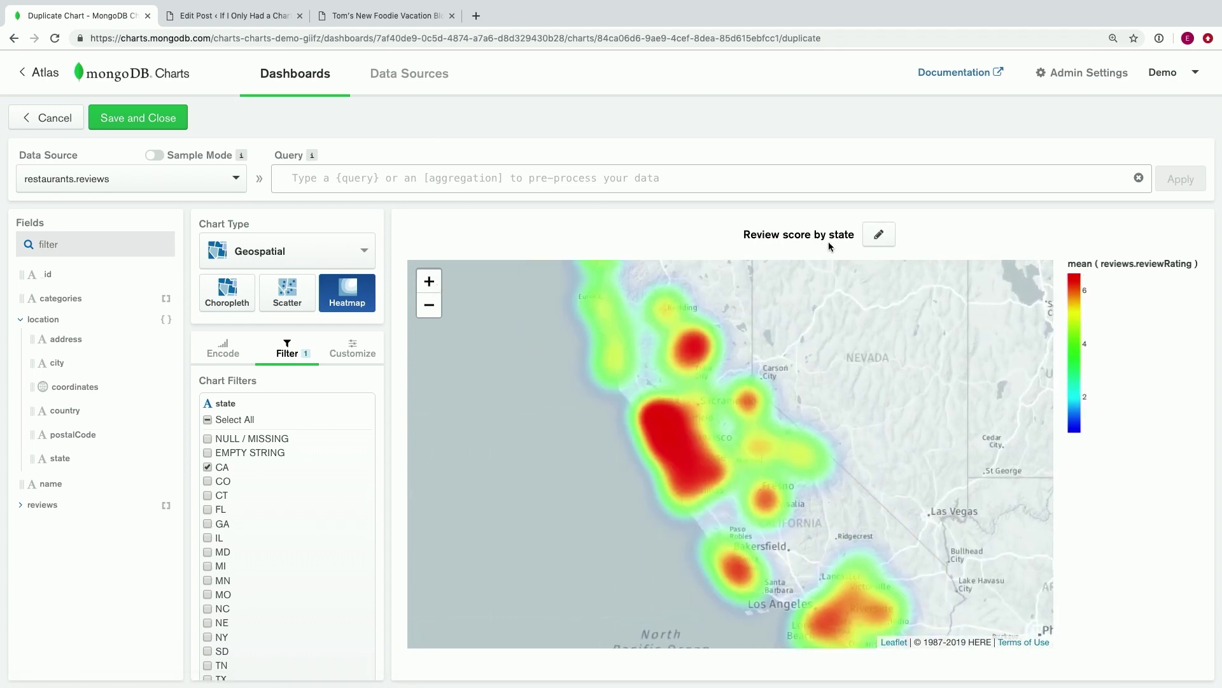
{"action": "left_click", "coordinate": [880, 240]}
{"action": "key", "text": "BackSpace"}
{"action": "key", "text": "BackSpace"}
{"action": "key", "text": "BackSpace"}
{"action": "key", "text": "BackSpace"}
{"action": "key", "text": "BackSpace"}
{"action": "type", "text": "area in CA"}
{"action": "left_click", "coordinate": [904, 238]}
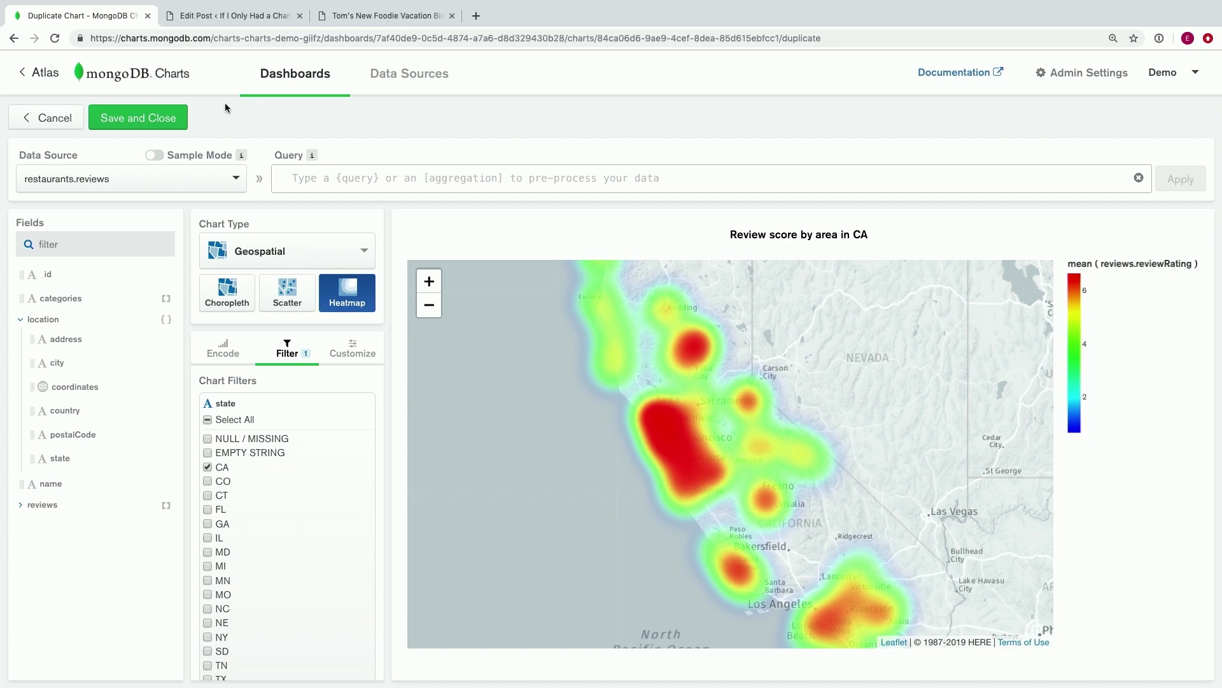
Save the heatmap to the dashboard and enlarge its tile to the same size as the choropleth's tile.
{"action": "left_click", "coordinate": [182, 122]}
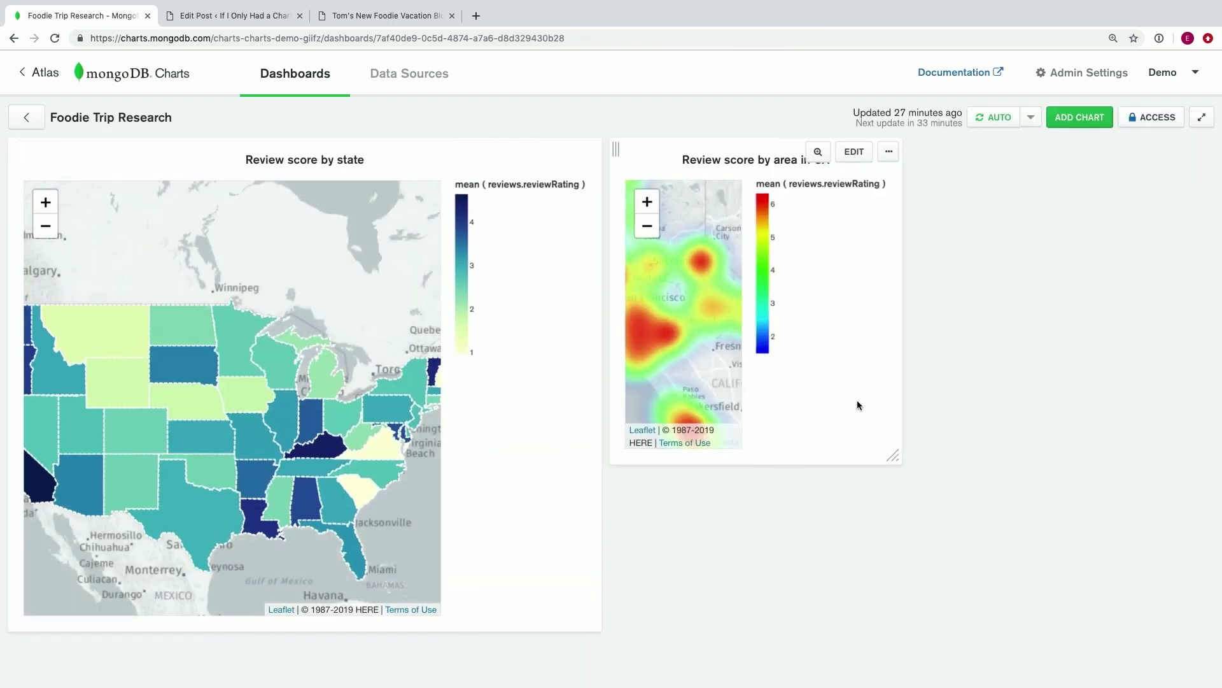
{"action": "left_click_drag", "start_coordinate": [894, 459], "coordinate": [1196, 623]}
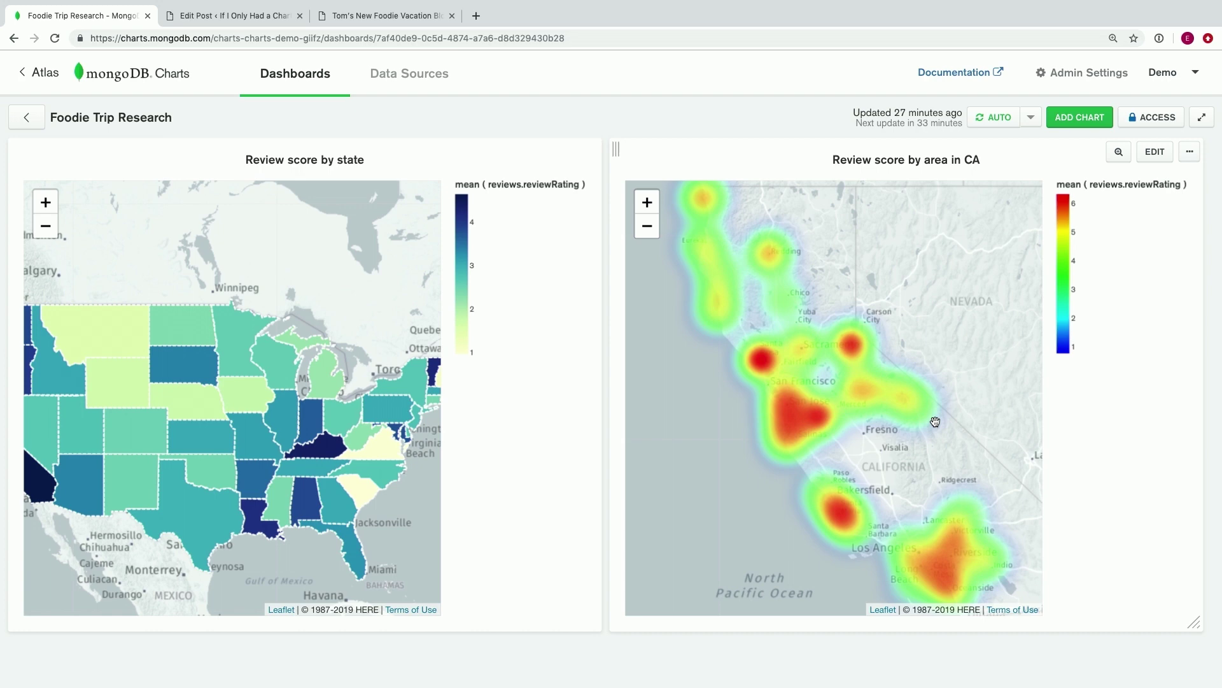
{"action": "left_click", "coordinate": [1153, 122]}
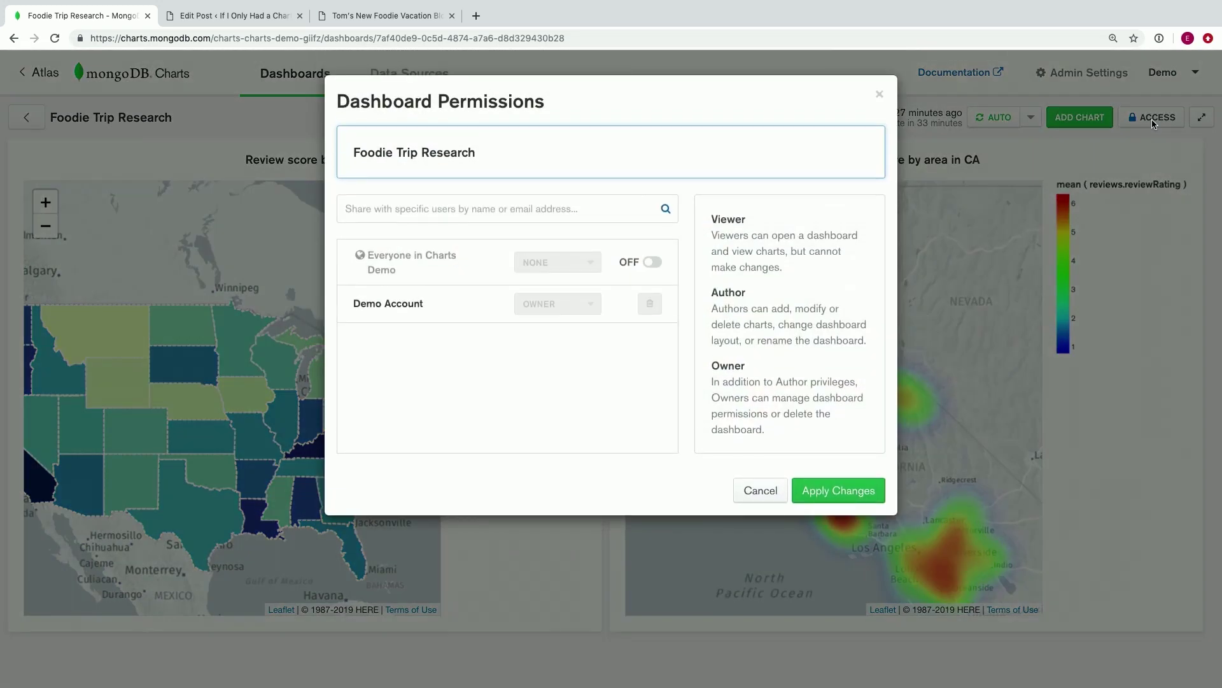
{"action": "left_click", "coordinate": [648, 262]}
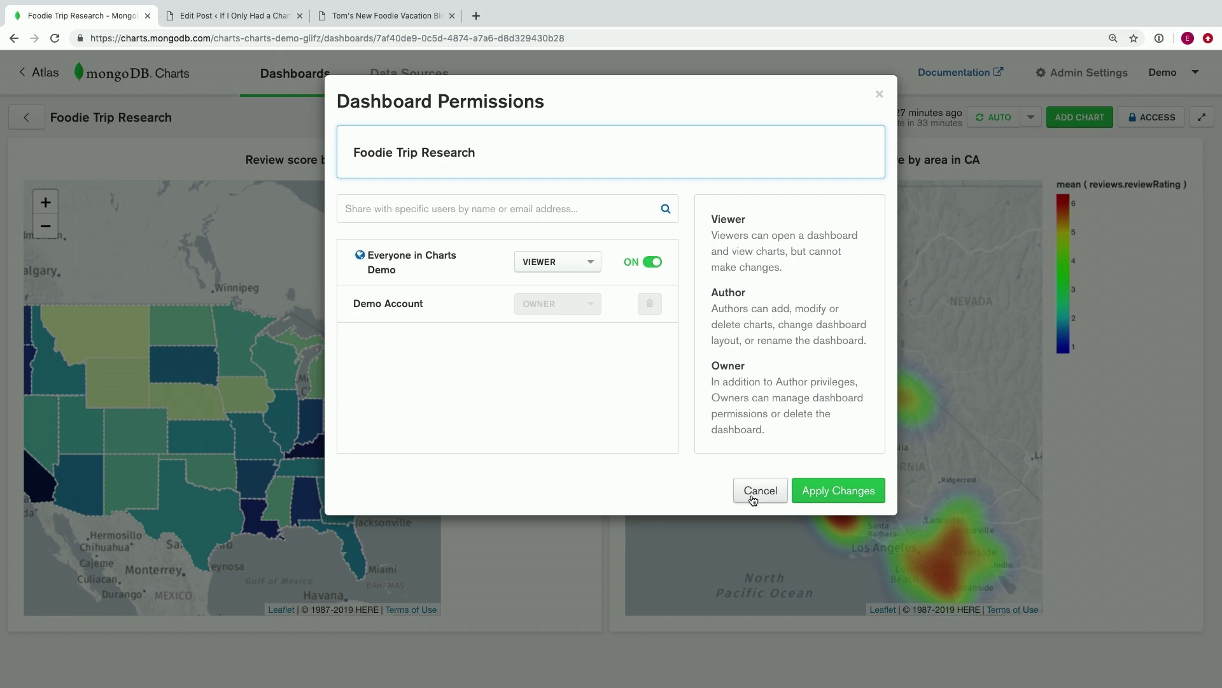
{"action": "left_click", "coordinate": [760, 490]}
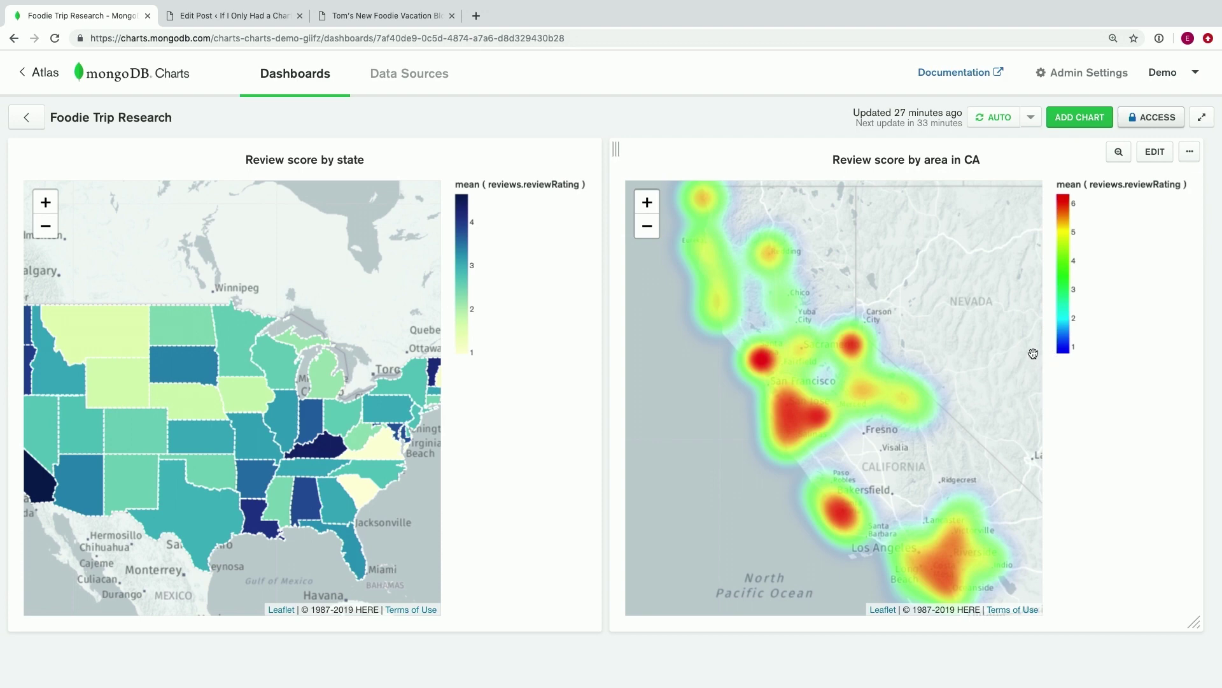
Enable unauthenticated access for embedding the California heatmap and copy its embed code.
{"action": "left_click", "coordinate": [1189, 153]}
{"action": "left_click", "coordinate": [1124, 225]}
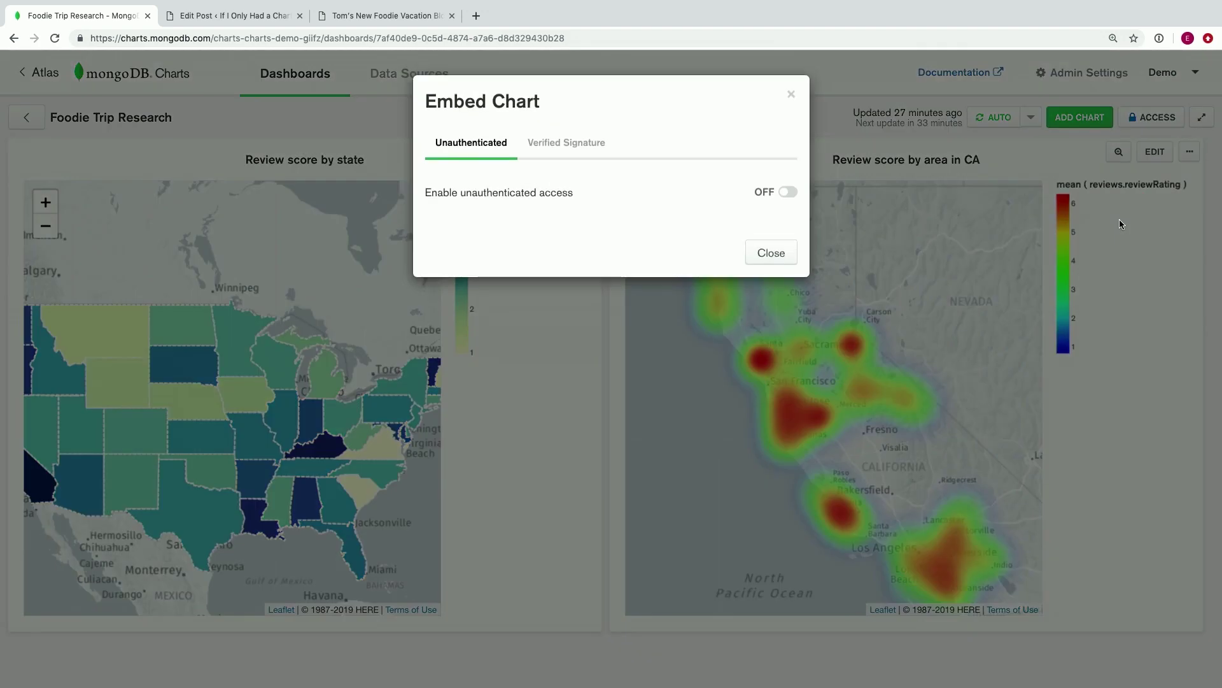
{"action": "left_click", "coordinate": [581, 152]}
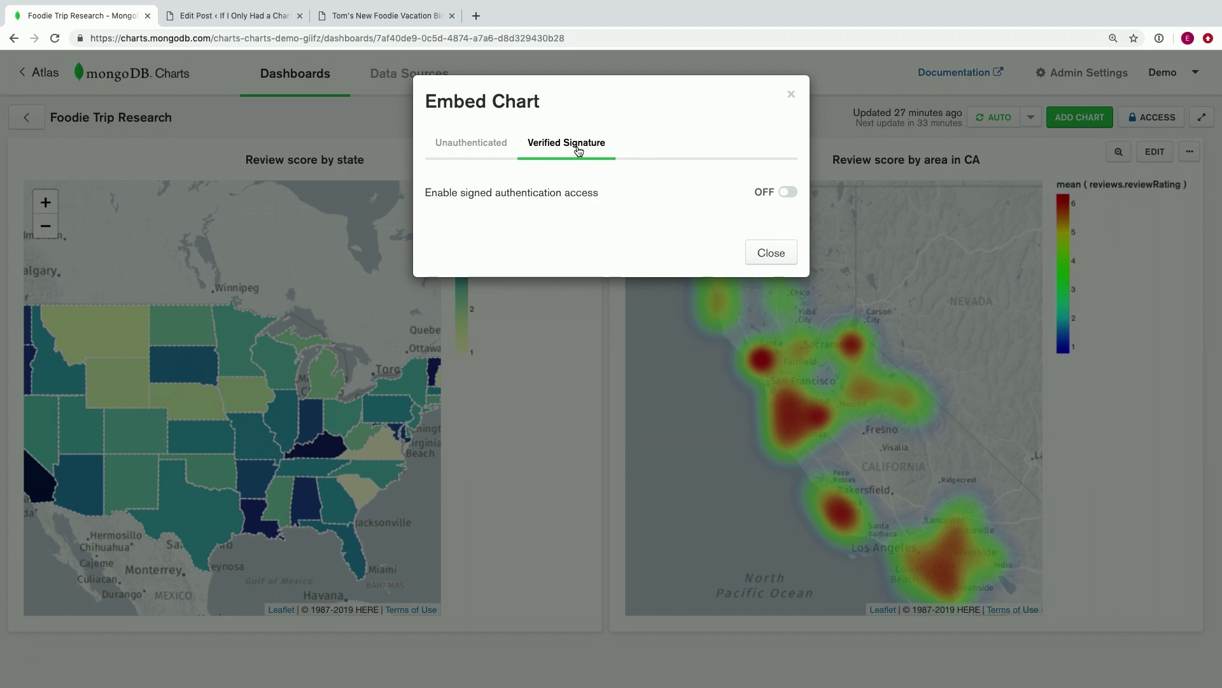
{"action": "left_click", "coordinate": [485, 145]}
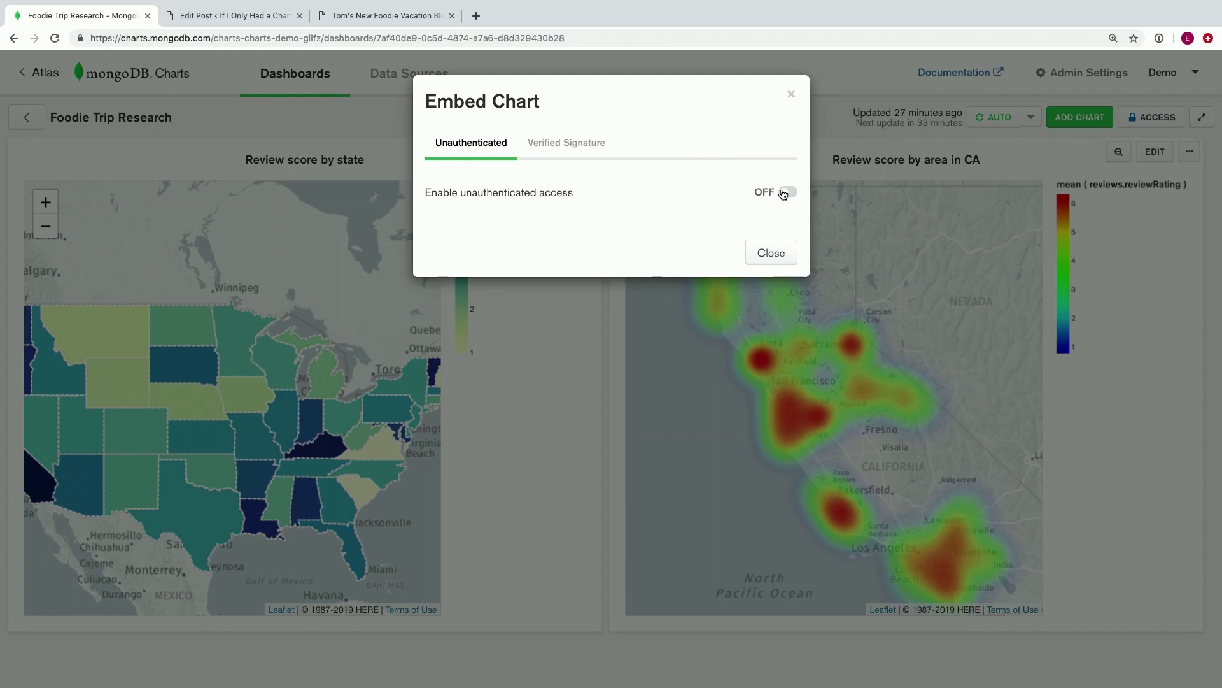
{"action": "left_click", "coordinate": [785, 192]}
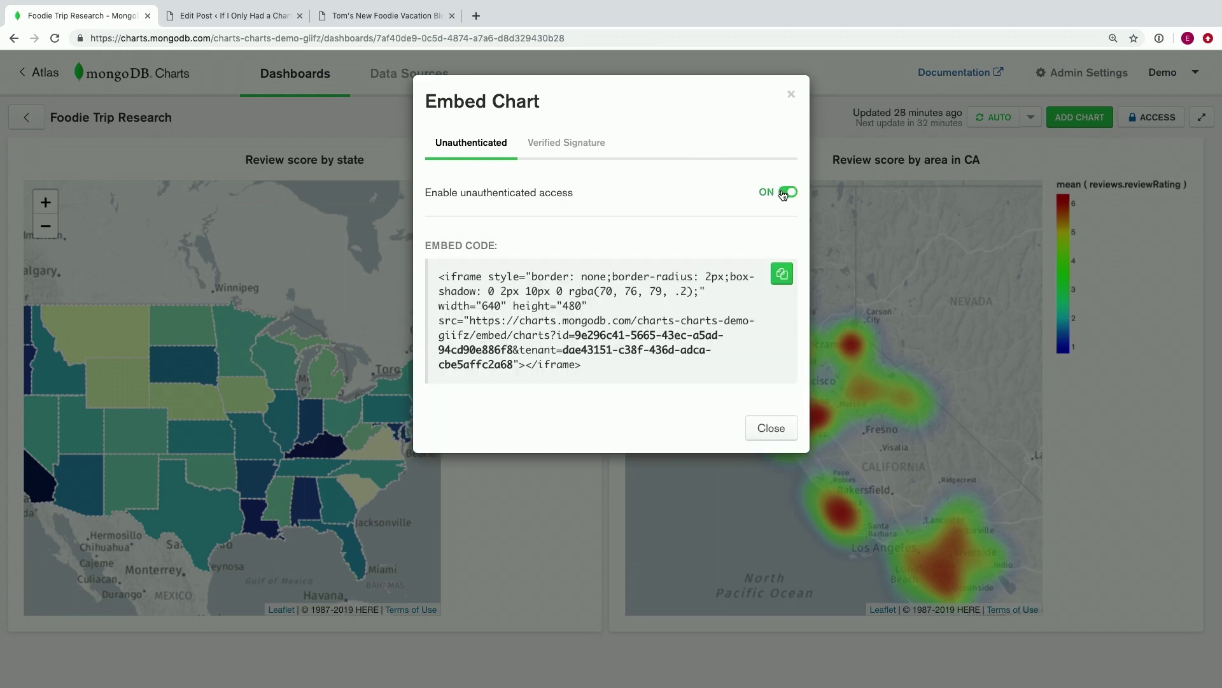
{"action": "left_click", "coordinate": [785, 192]}
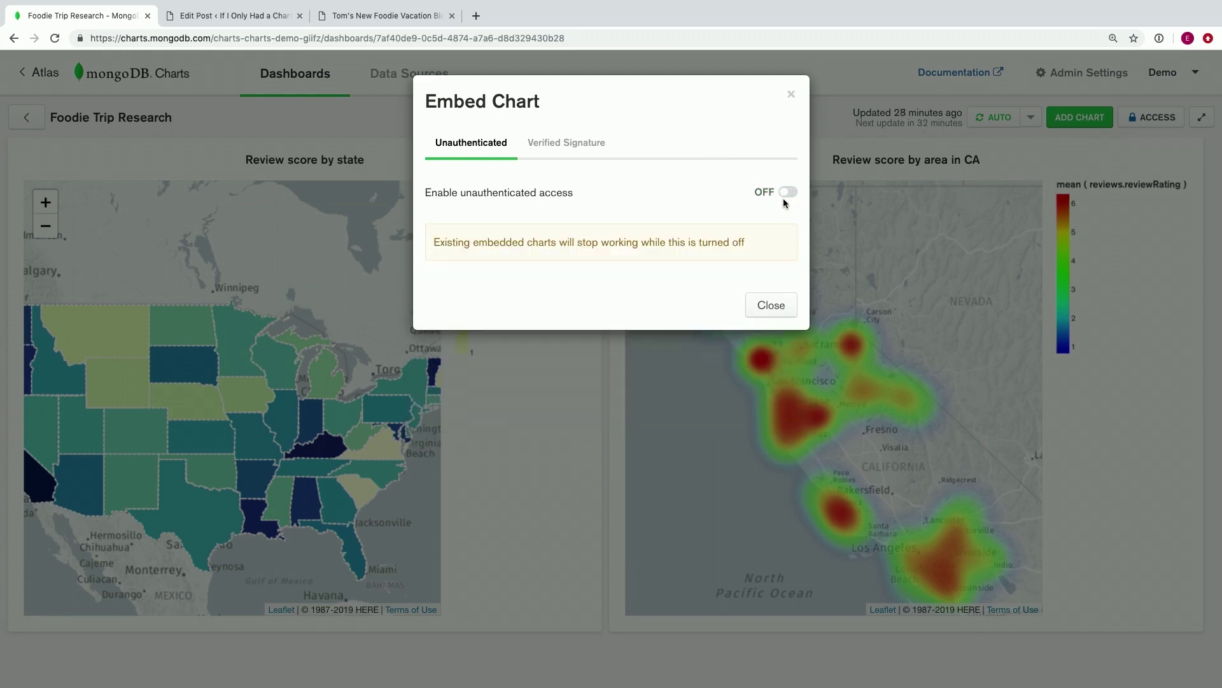
{"action": "left_click", "coordinate": [787, 193]}
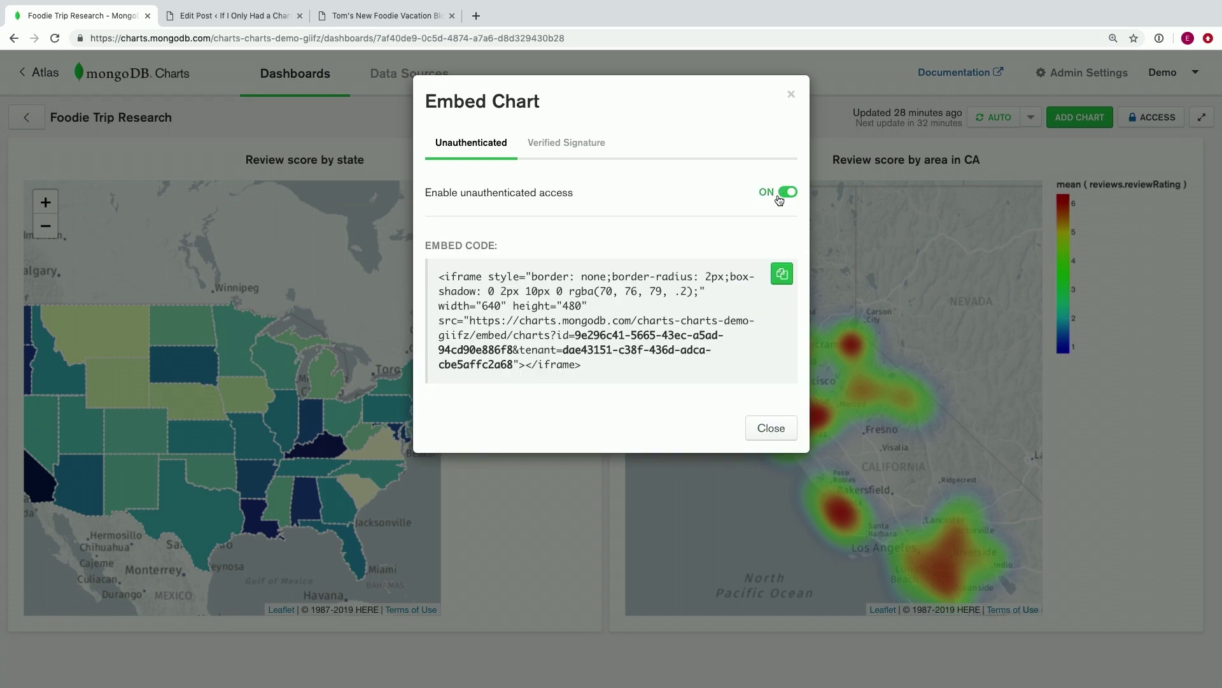
{"action": "left_click", "coordinate": [783, 275]}
{"action": "left_click", "coordinate": [771, 436]}
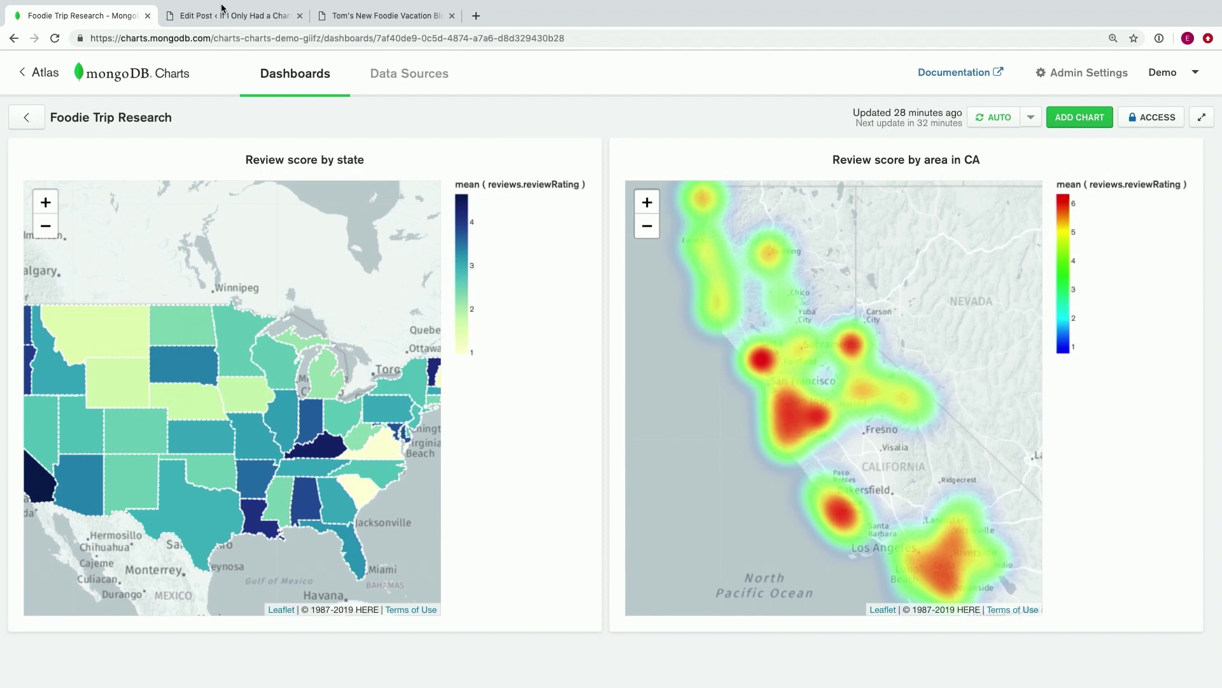
Switch to the WordPress post editor and add a Custom HTML block containing the copied embed code below the intro paragraph.
{"action": "left_click", "coordinate": [219, 13]}
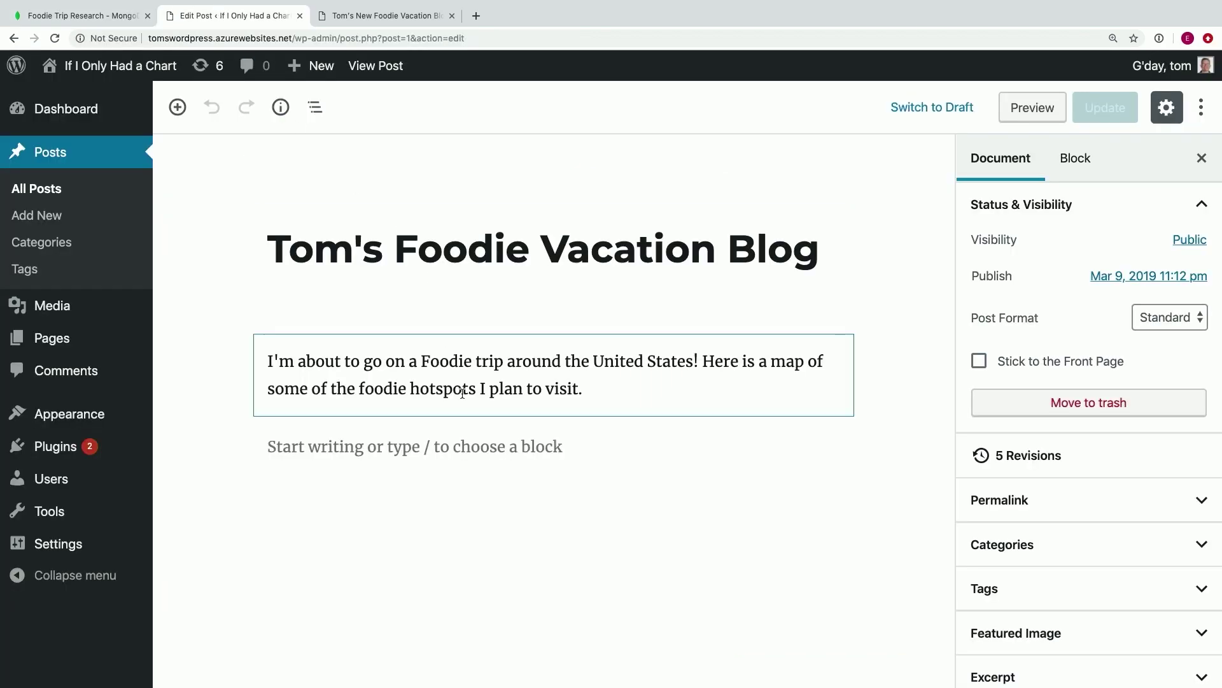
{"action": "left_click", "coordinate": [553, 417]}
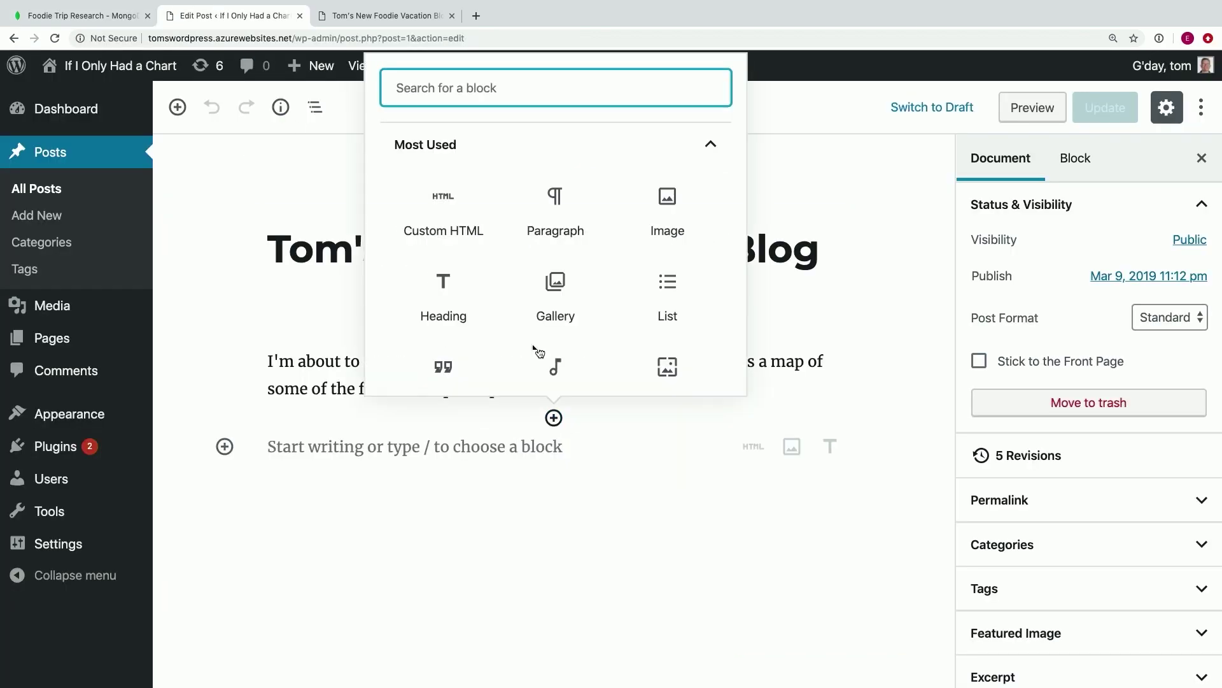
{"action": "left_click", "coordinate": [457, 237]}
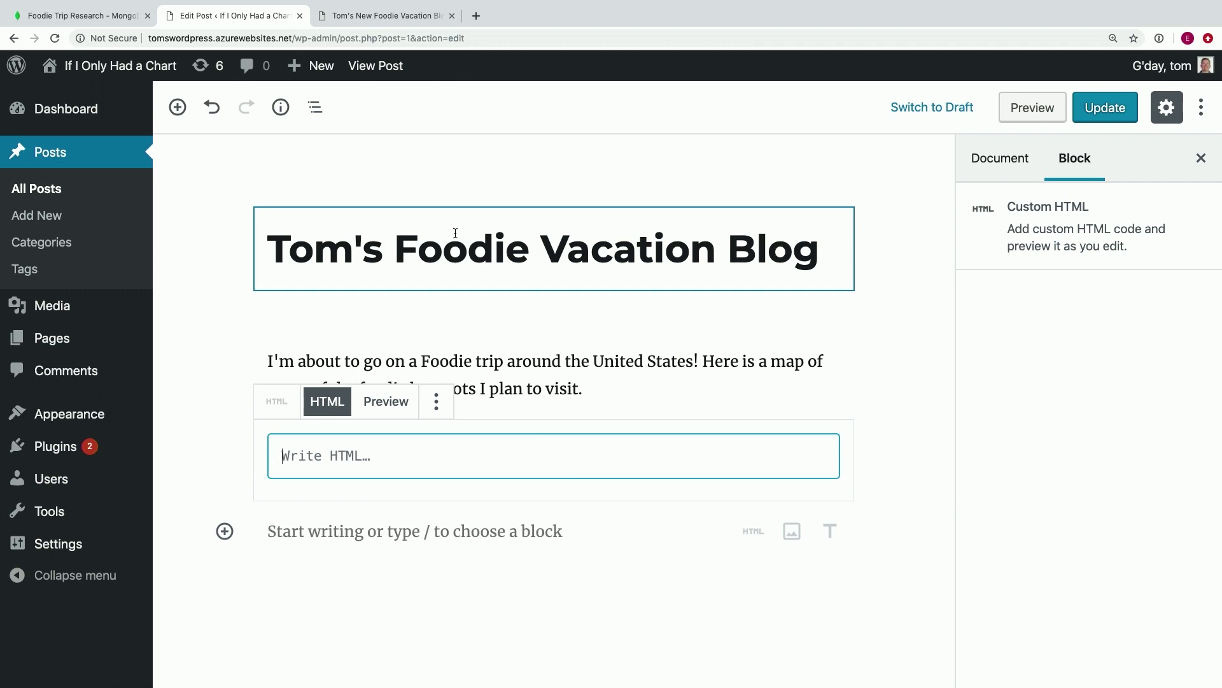
{"action": "key", "text": "ctrl+v"}
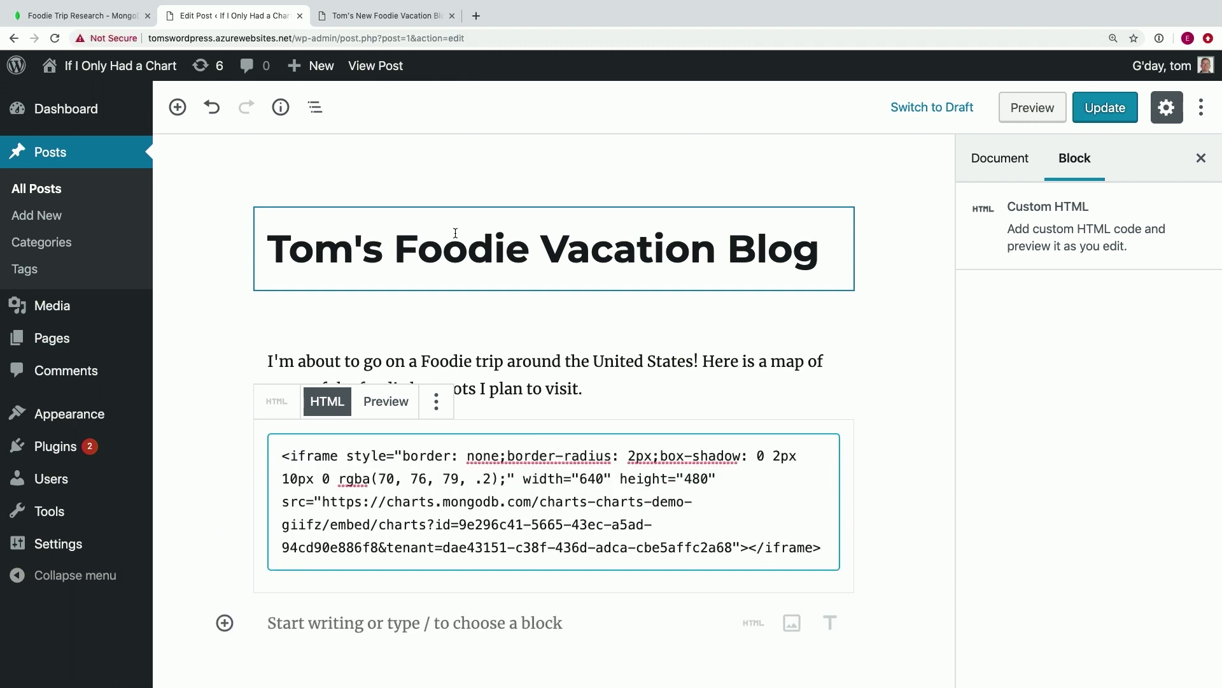
Preview the blog post and pan the embedded California heatmap to check that it is interactive.
{"action": "left_click", "coordinate": [1029, 107]}
{"action": "scroll", "coordinate": [880, 238], "scroll_direction": "down", "scroll_amount": 5}
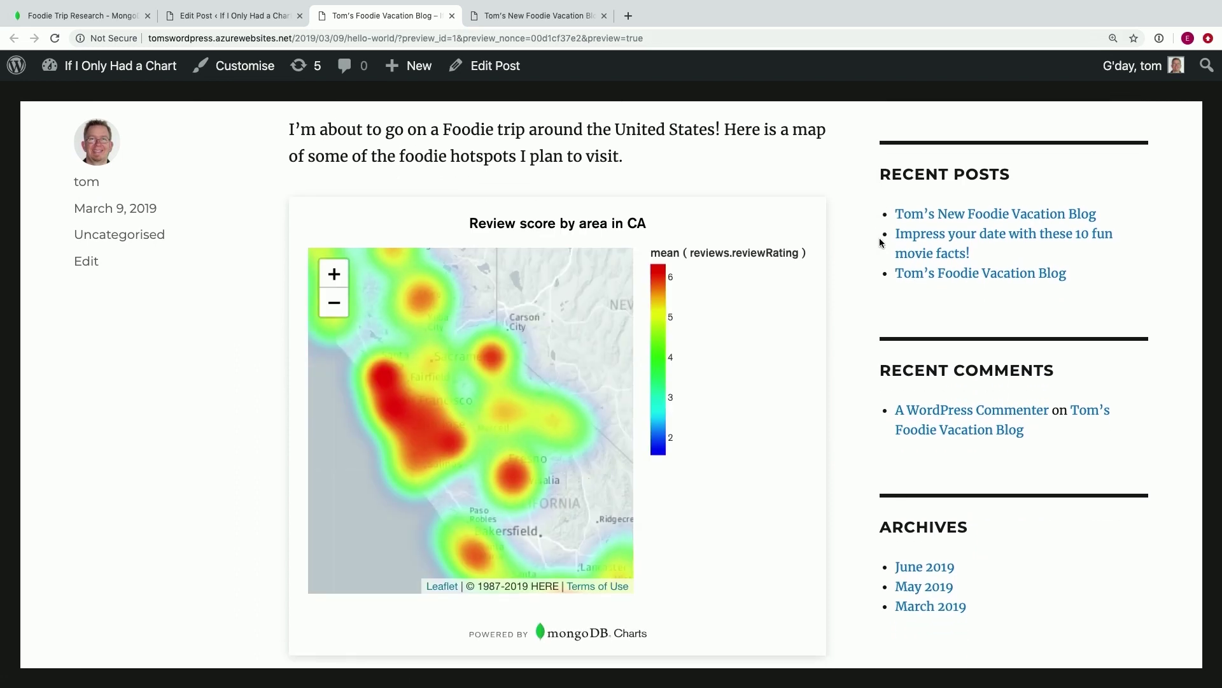
{"action": "left_click_drag", "start_coordinate": [470, 381], "coordinate": [473, 408]}
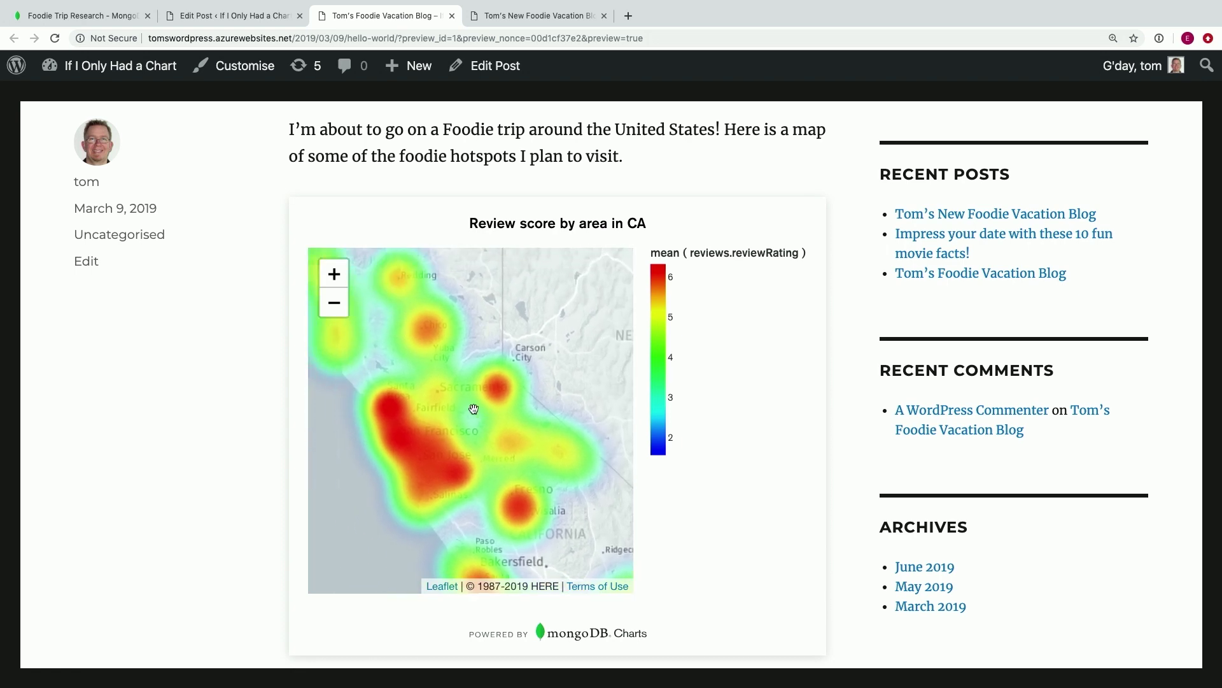